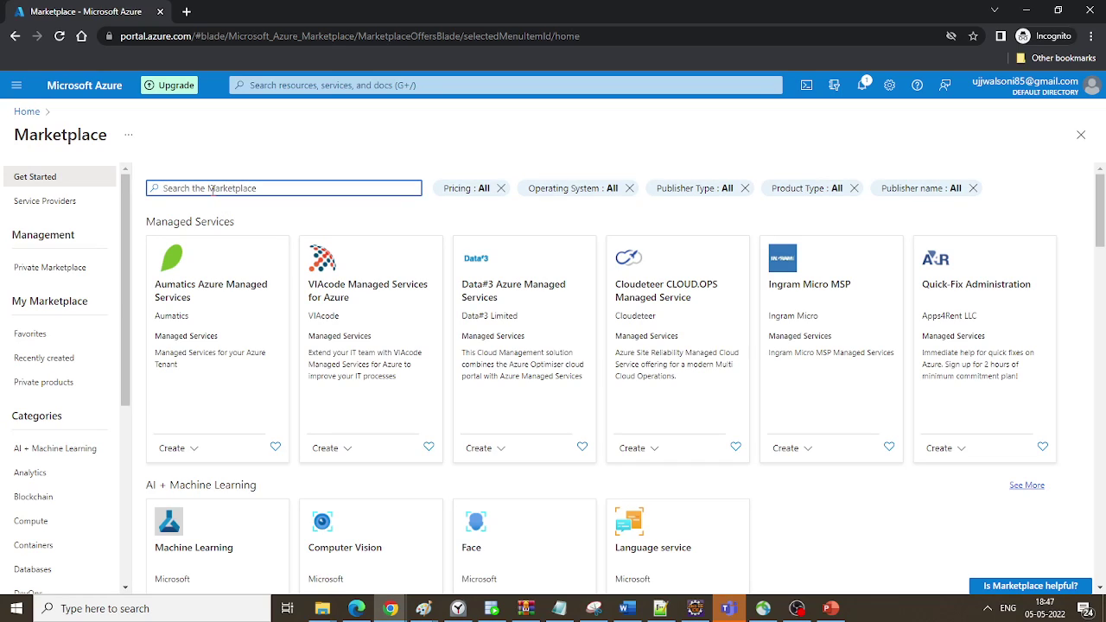
Step: Search the Marketplace for "scal set", open the Microsoft Virtual machine scale set offering and start creating one
type("scal")
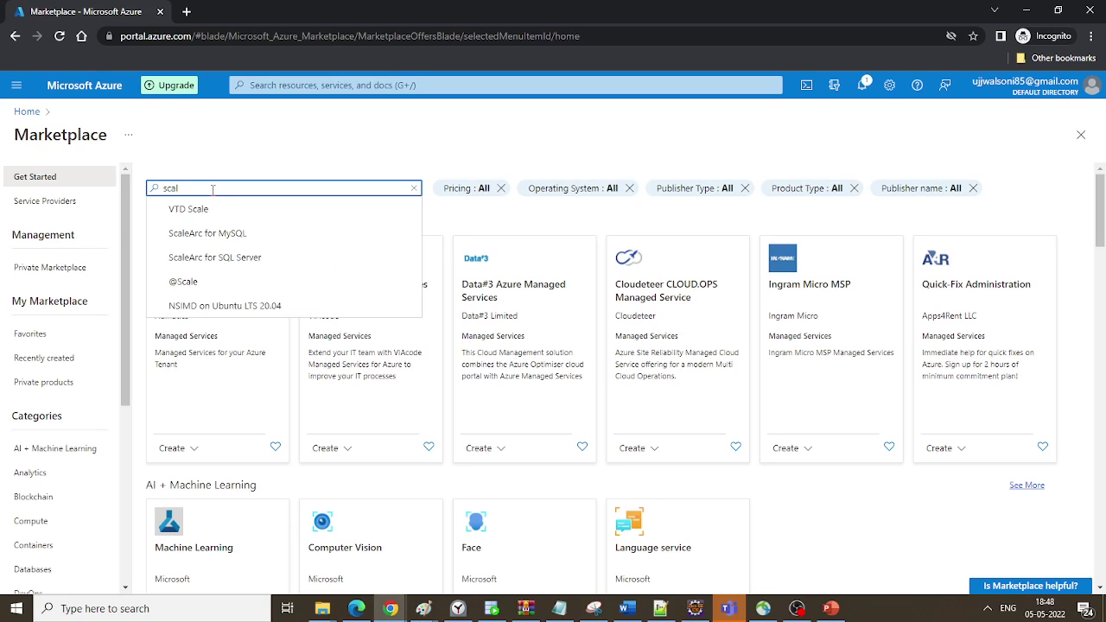
type(" set")
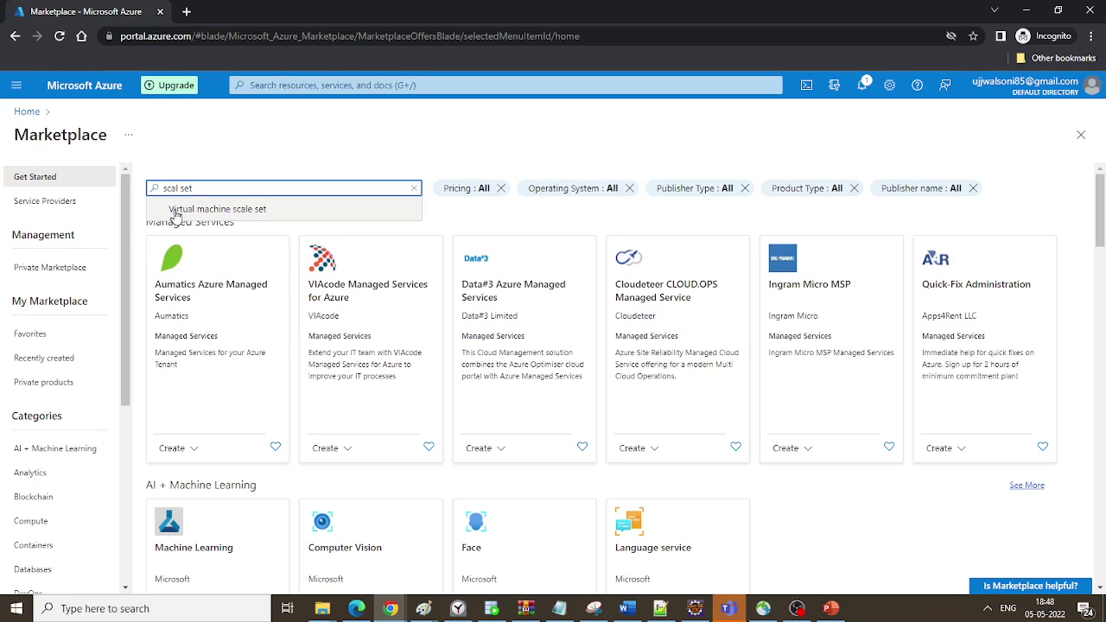
left_click(225, 214)
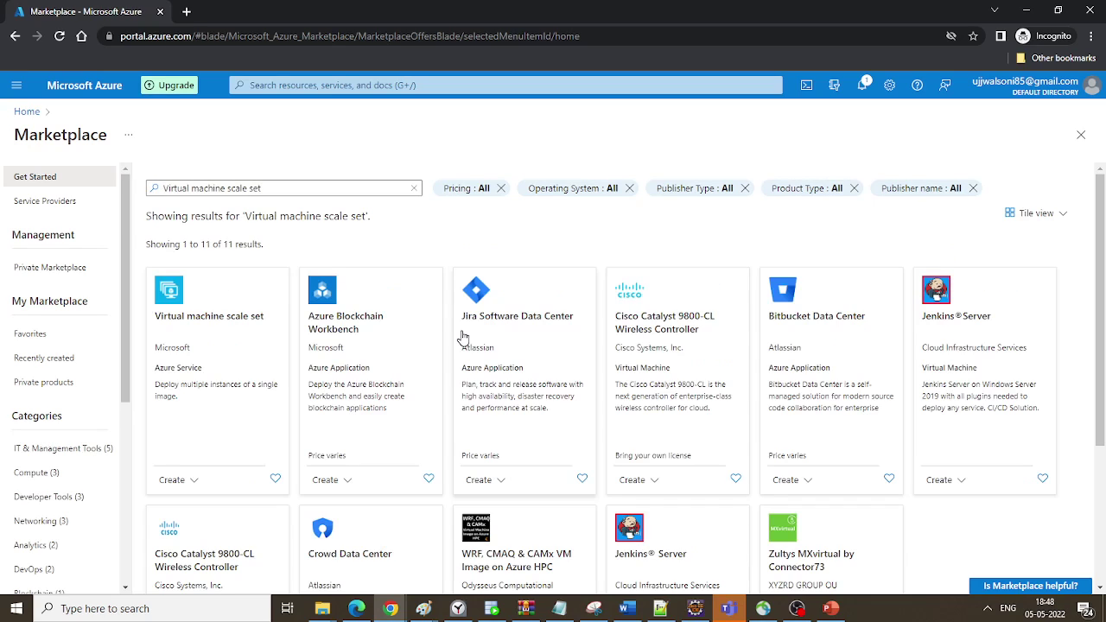
left_click(168, 311)
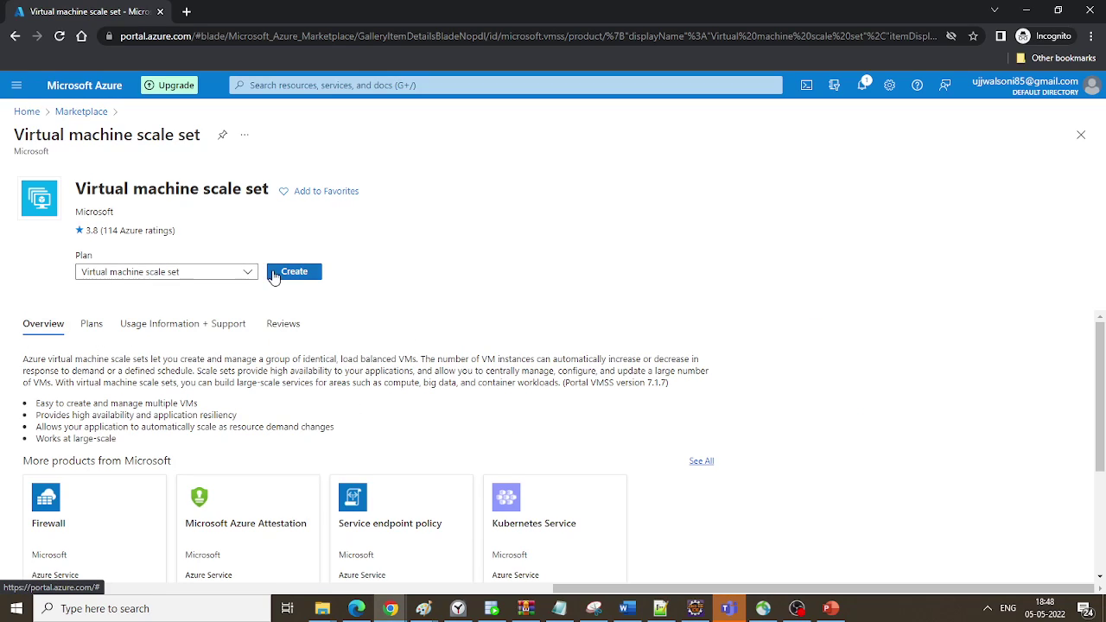
left_click(294, 273)
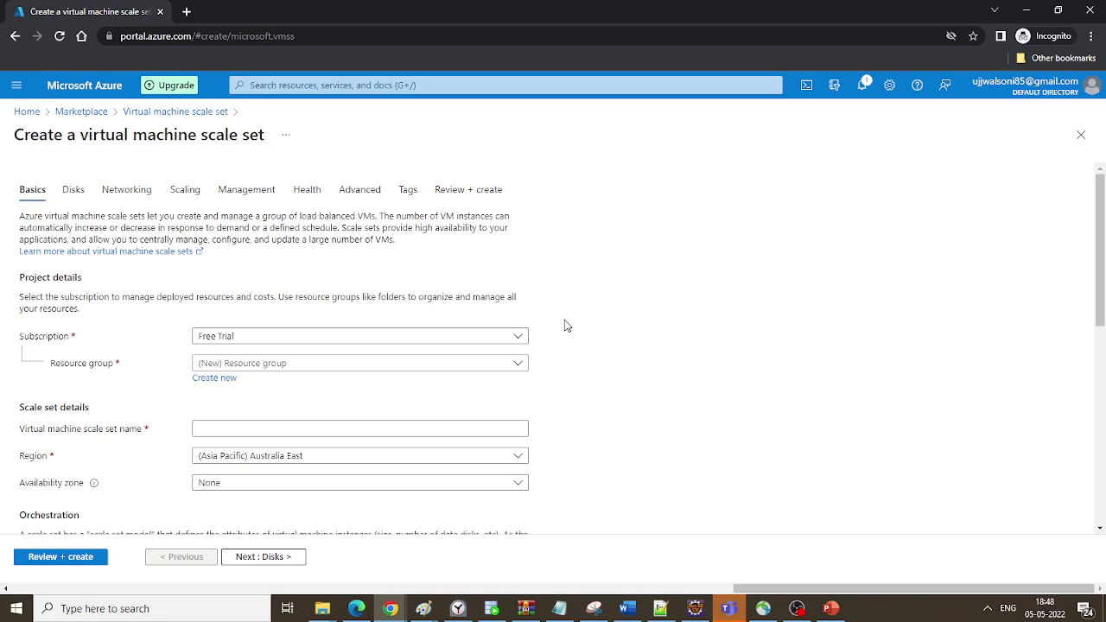
Step: Assign the scale set to the existing resource group cloudperceptor-rg and name it cloudperceptor-vmscaleset
left_click(271, 366)
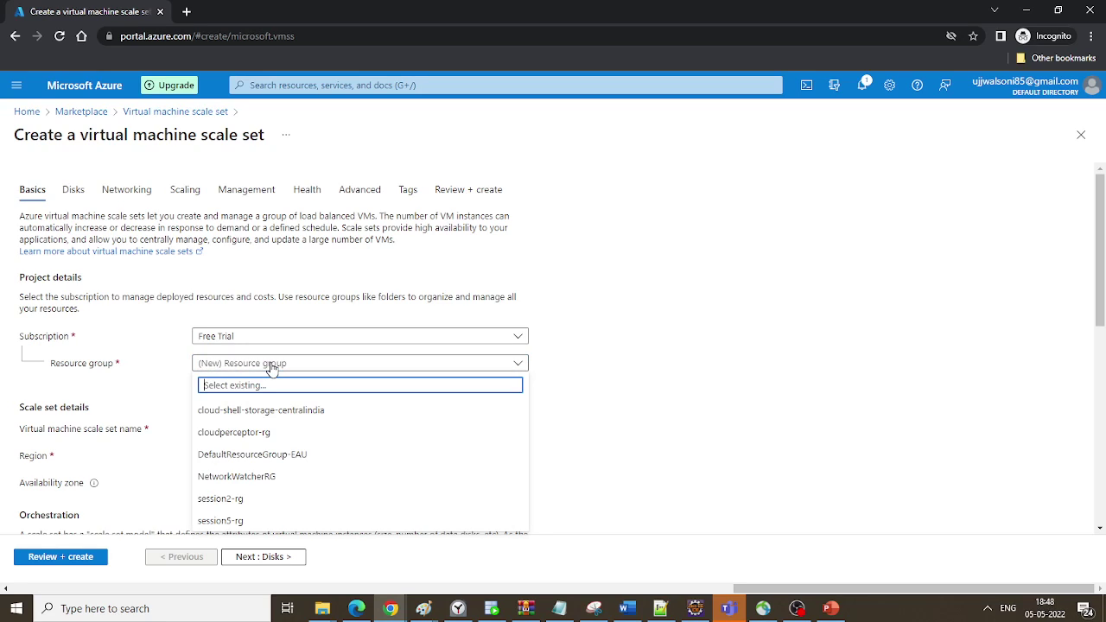
left_click(245, 438)
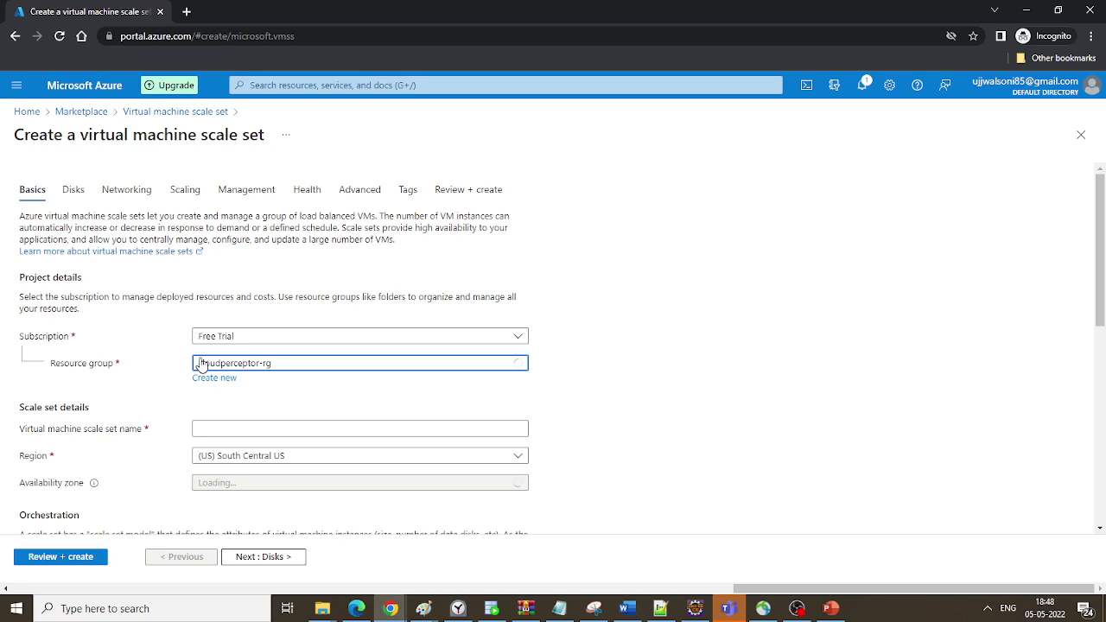
left_click(207, 431)
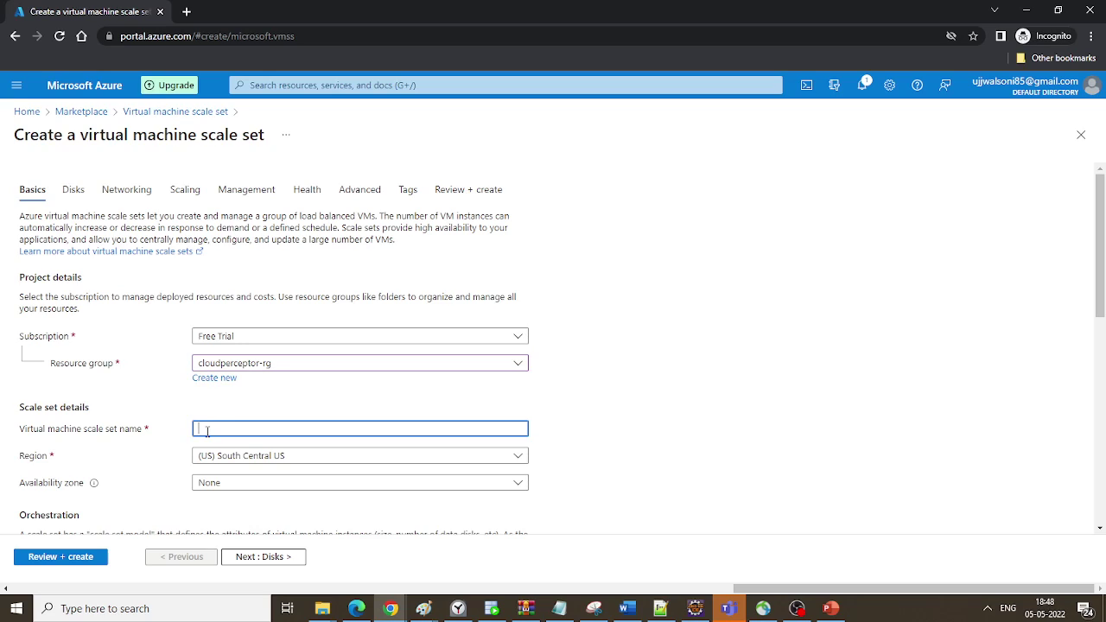
type("cloudpercepto")
key("BackSpace")
type("r-vms")
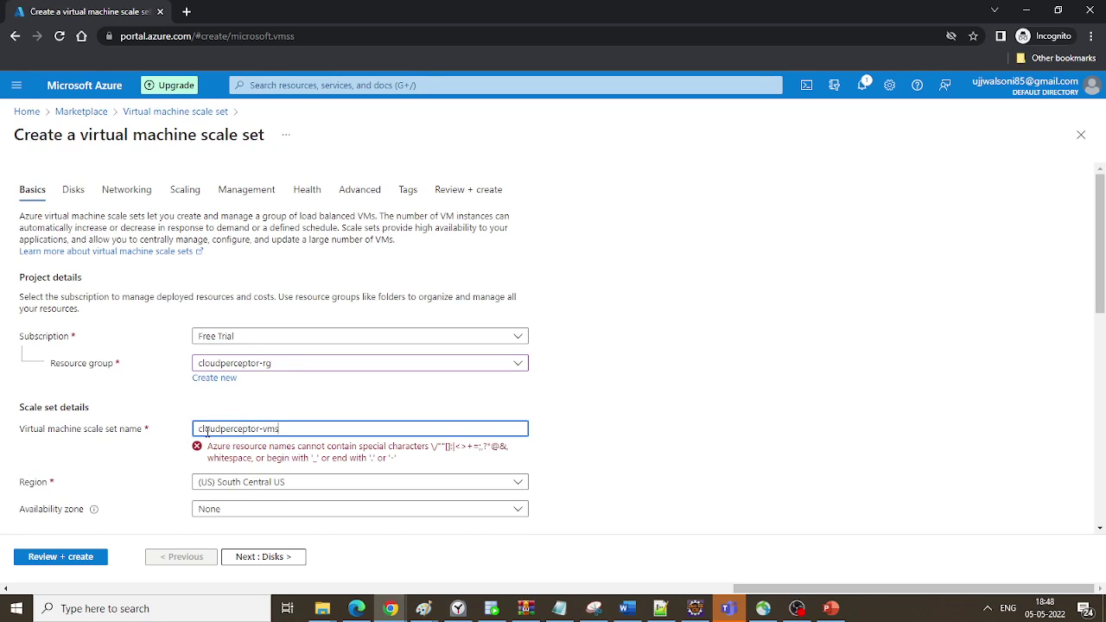
type("caleset")
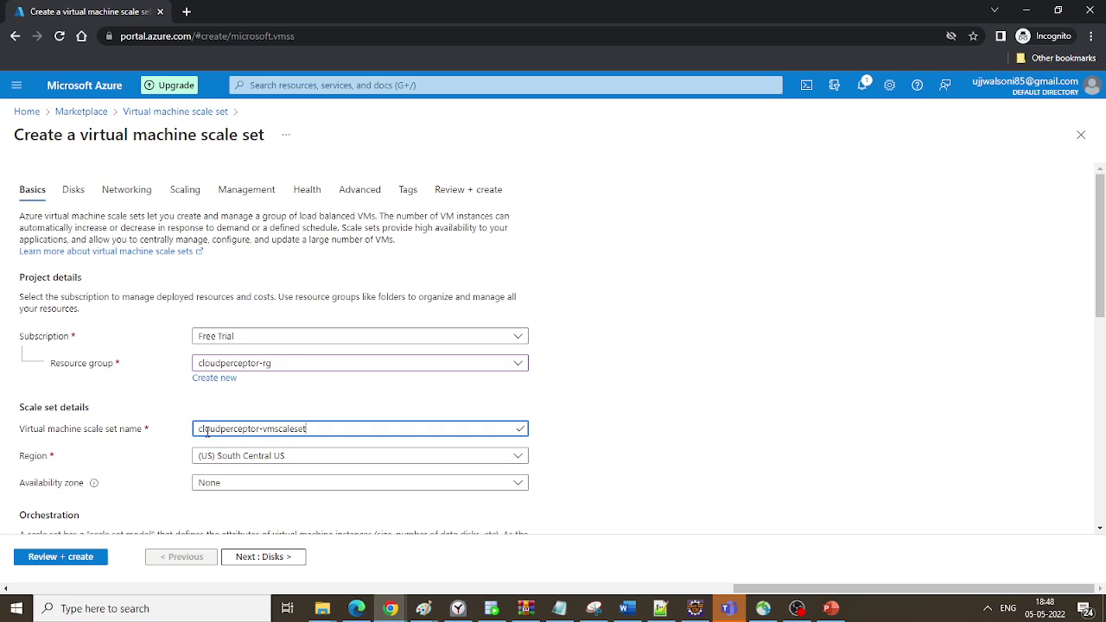
Step: Set the scale set's region to (Asia Pacific) Australia East
left_click(285, 458)
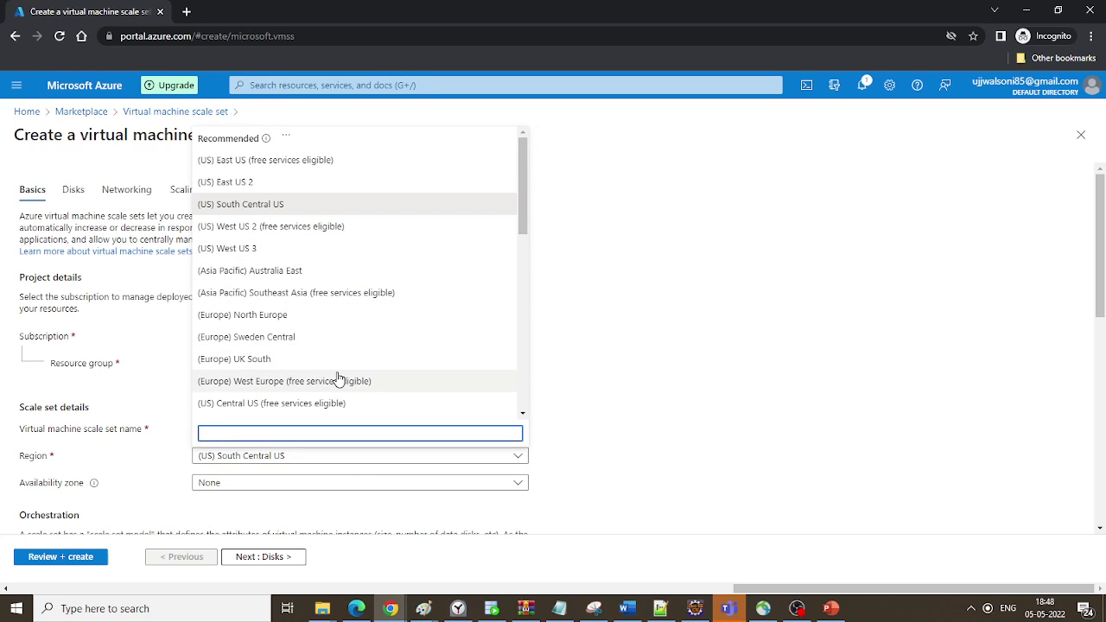
type("austral")
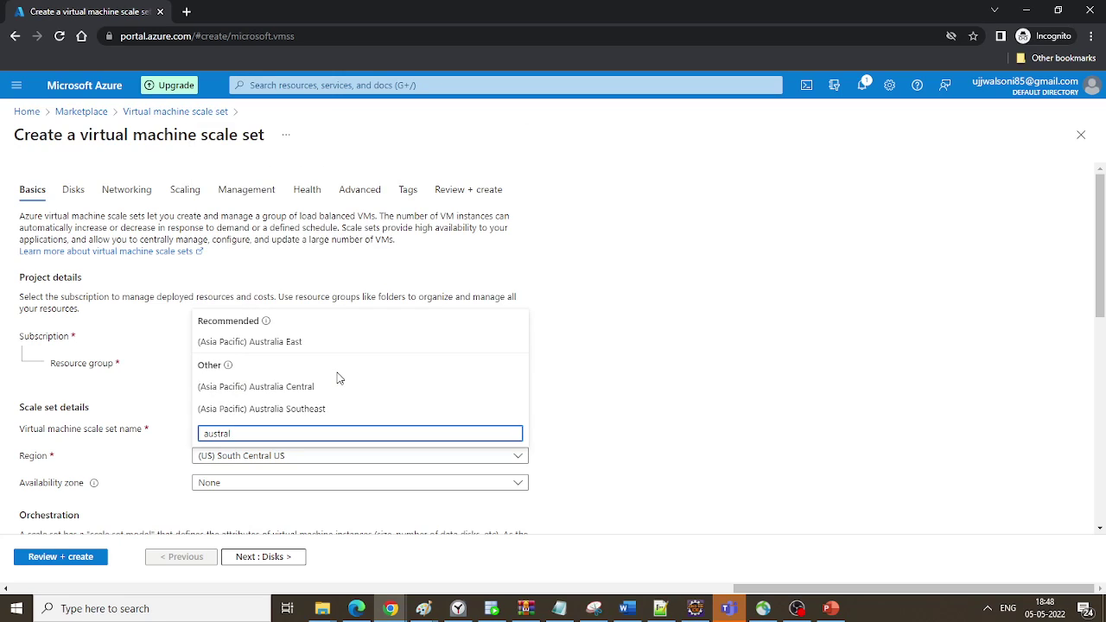
left_click(275, 346)
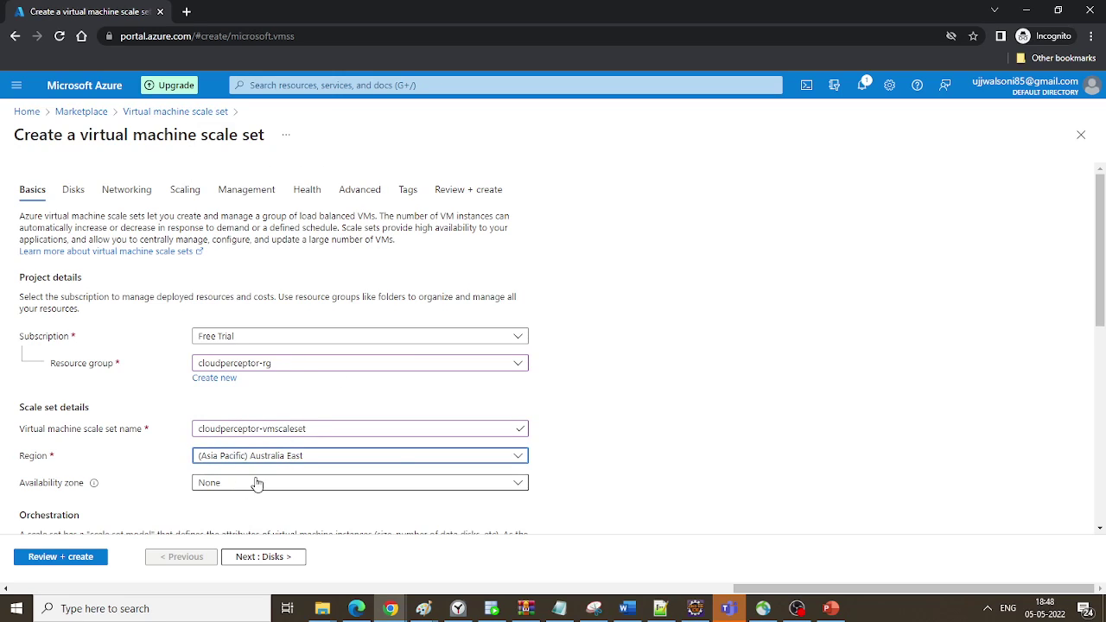
Step: Fill in the administrator account with the username admincp, and enter and confirm the account password
scroll(560, 471, "down", 2)
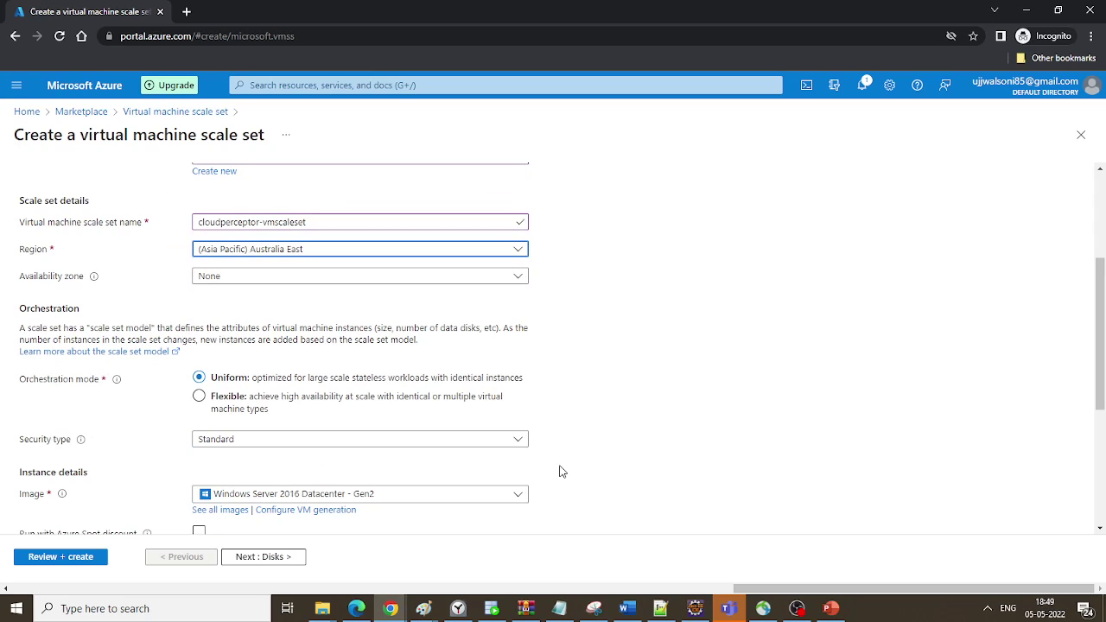
scroll(560, 471, "down", 1)
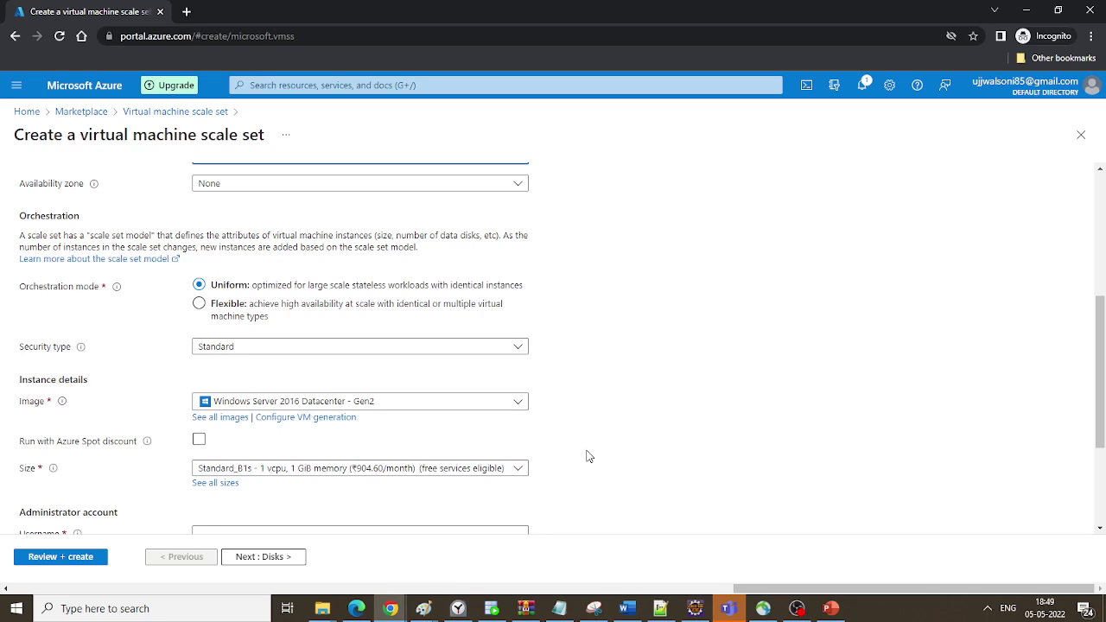
scroll(586, 456, "down", 2)
left_click(284, 372)
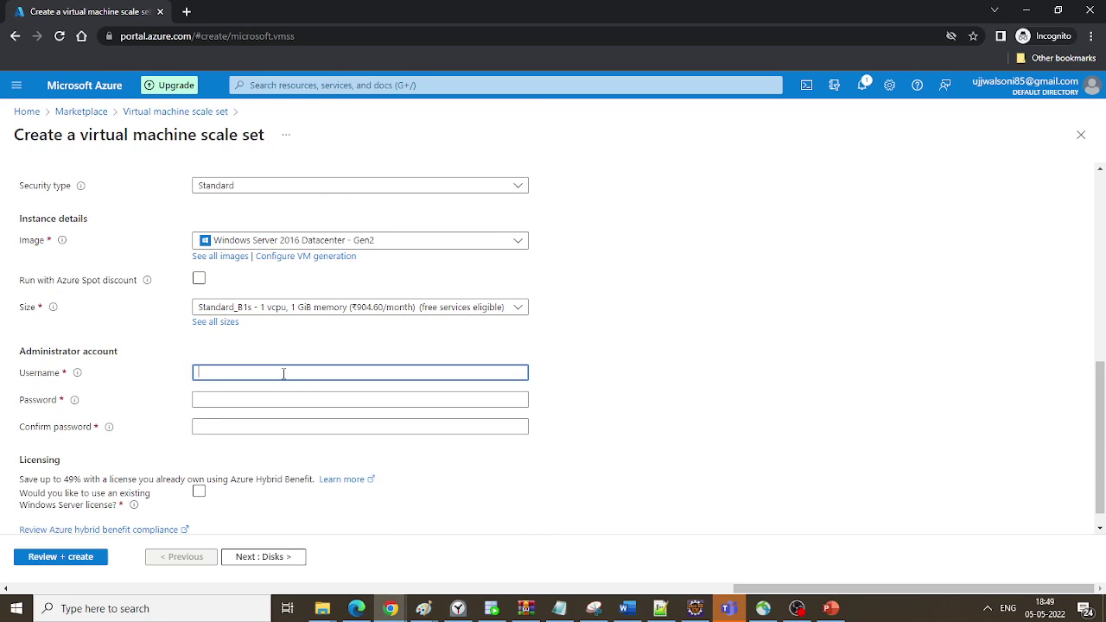
type("admincp")
key("Tab")
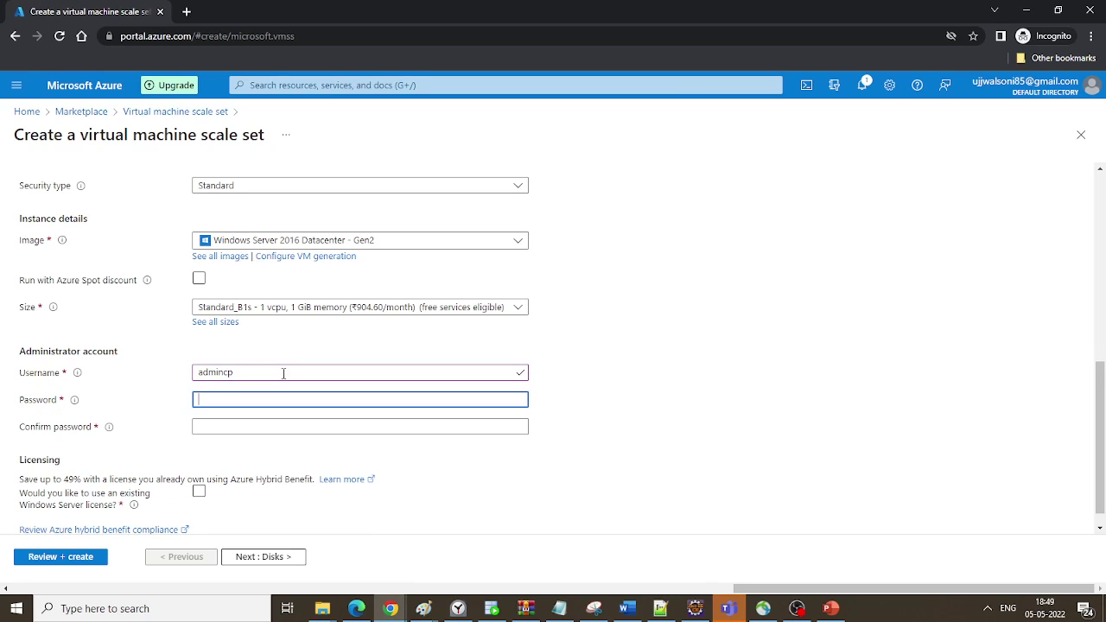
type("•••••")
key("Tab")
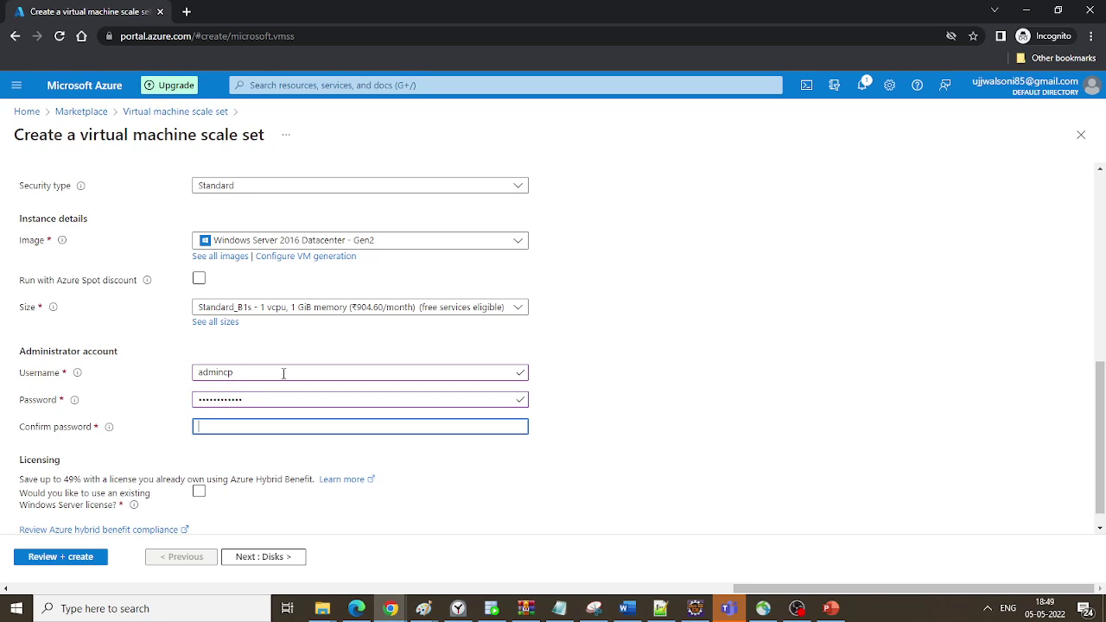
type("••••••••")
key("Tab")
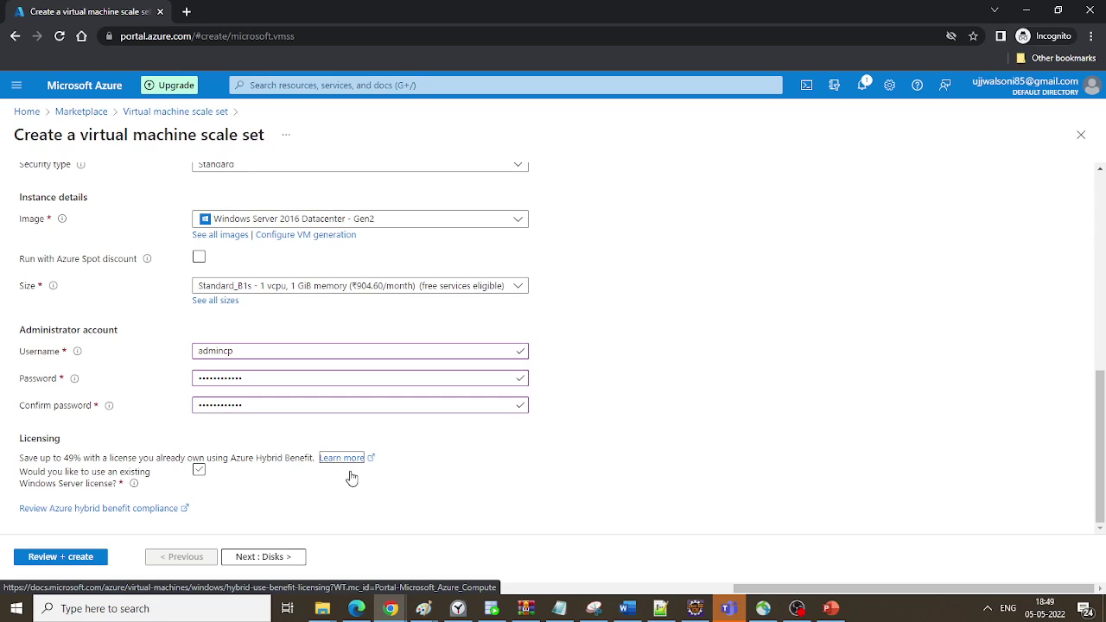
Step: Set the OS disk type to Standard SSD in the disk settings and expand the advanced disk options
left_click(253, 560)
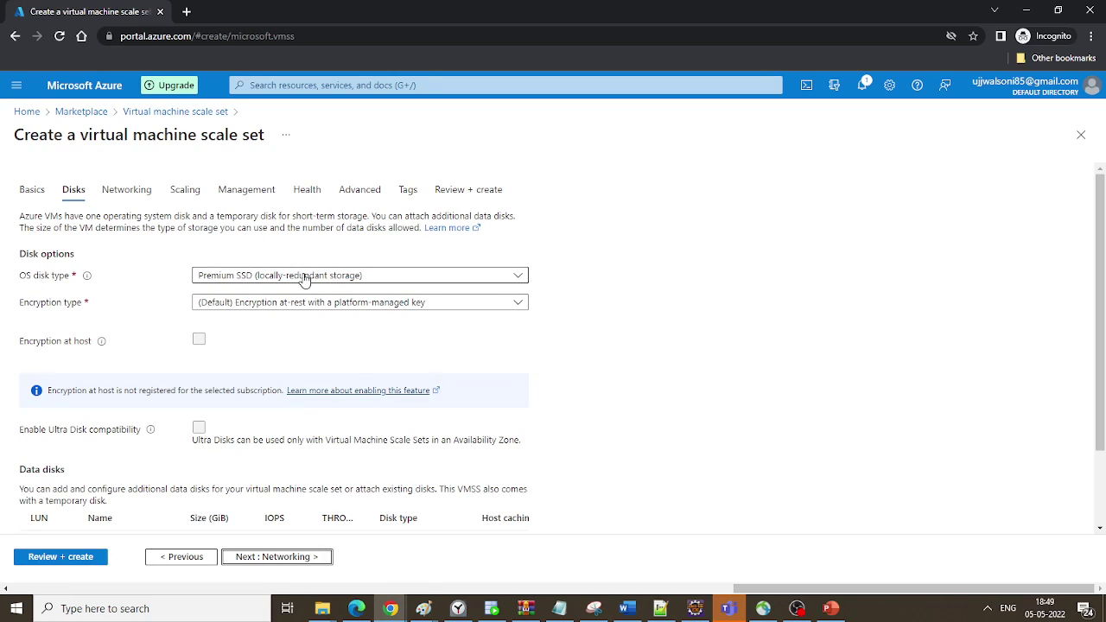
left_click(277, 286)
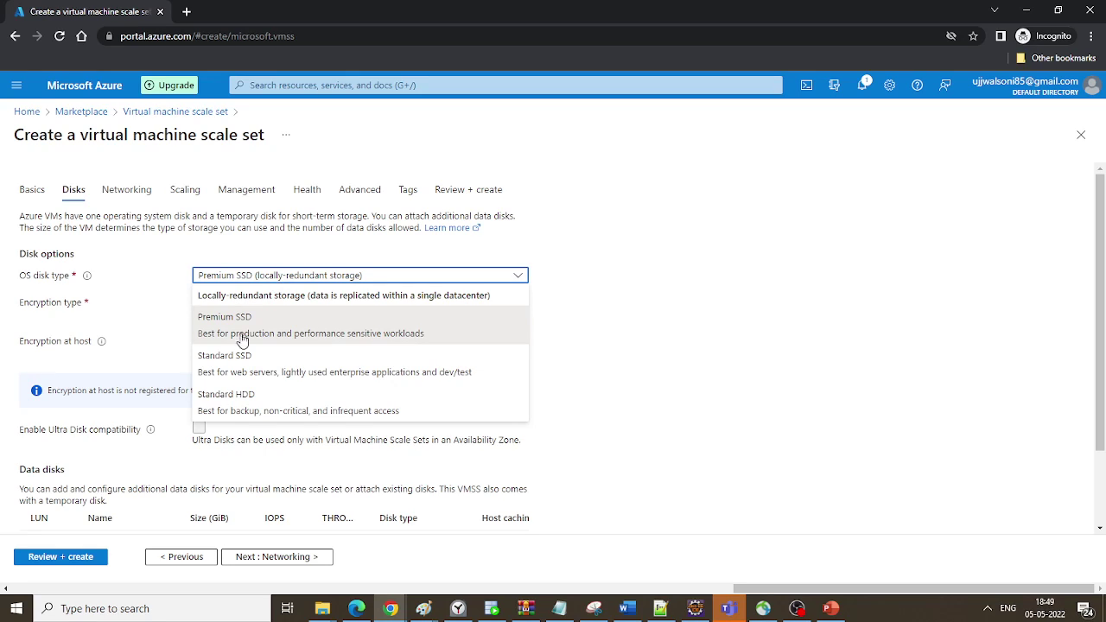
left_click(234, 359)
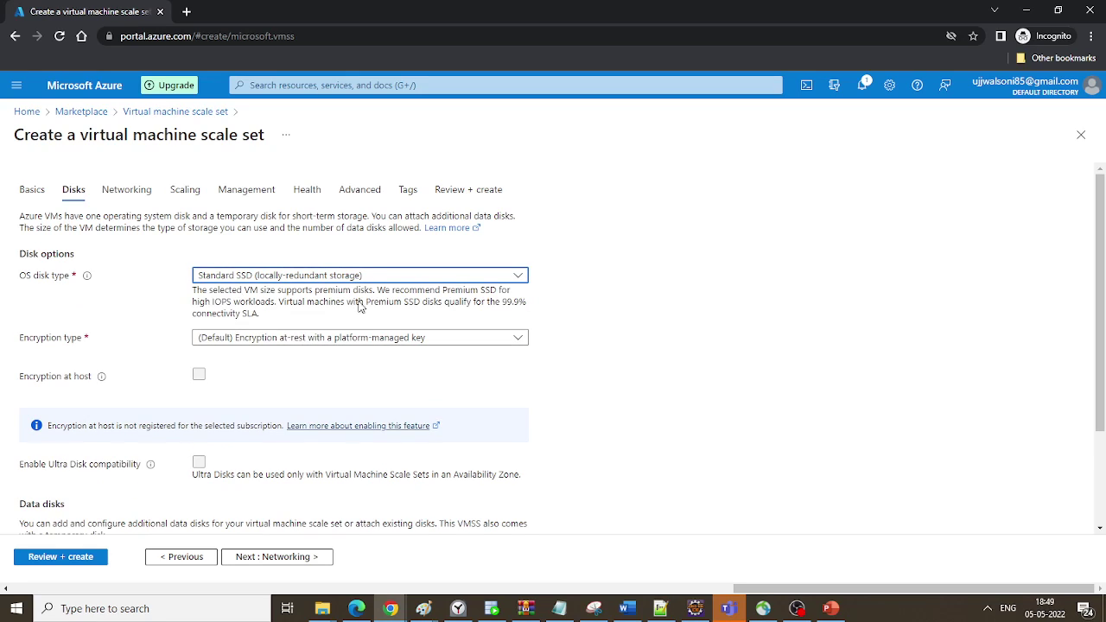
scroll(512, 341, "down", 1)
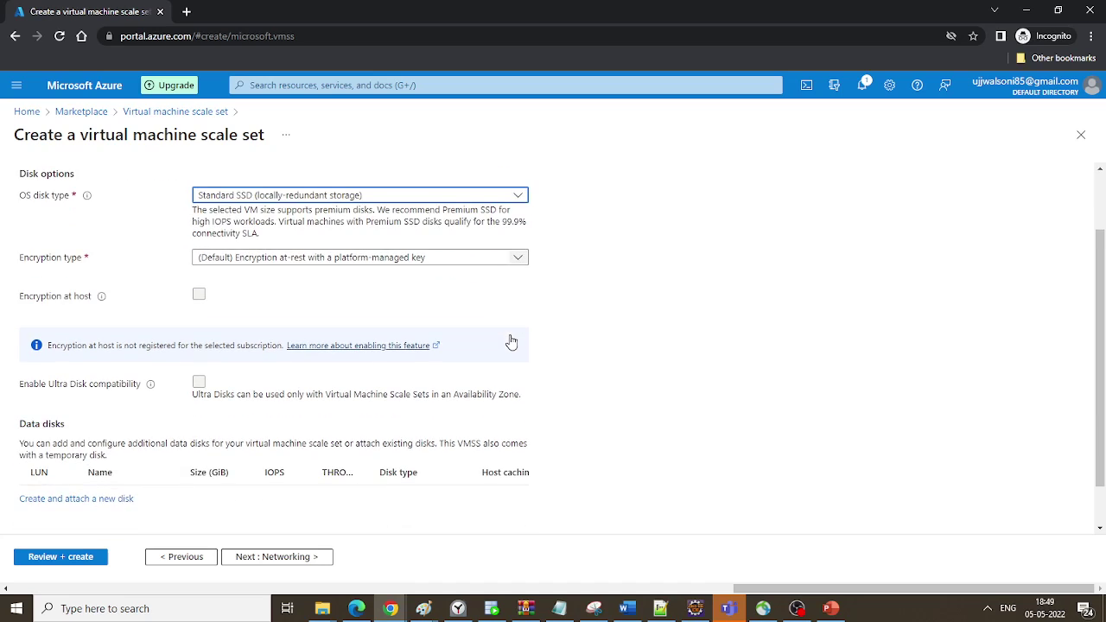
scroll(512, 340, "down", 1)
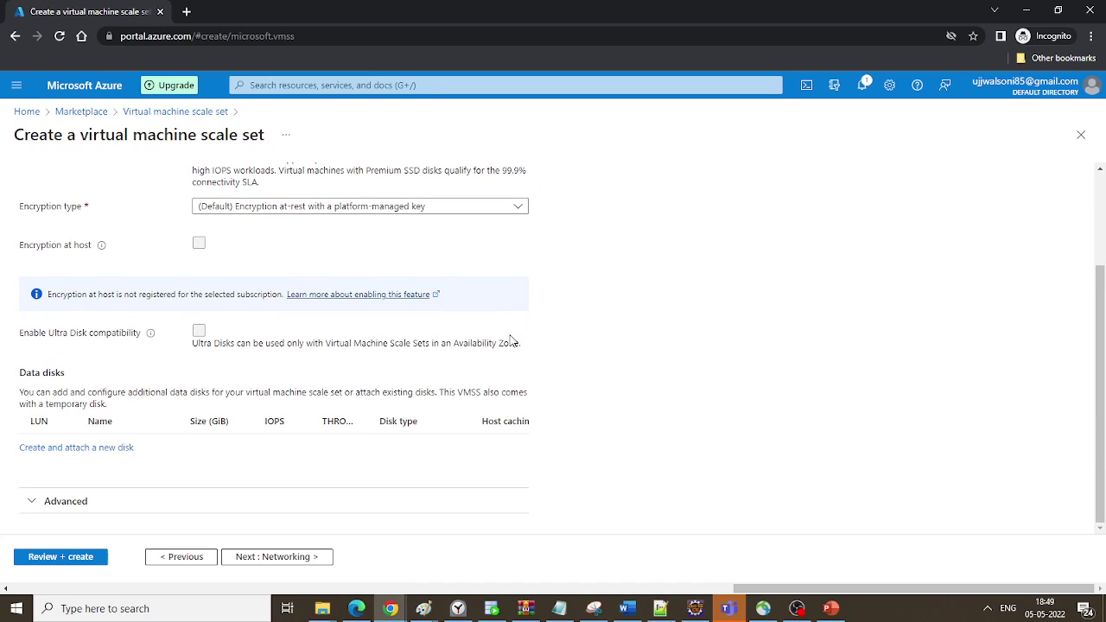
left_click(68, 503)
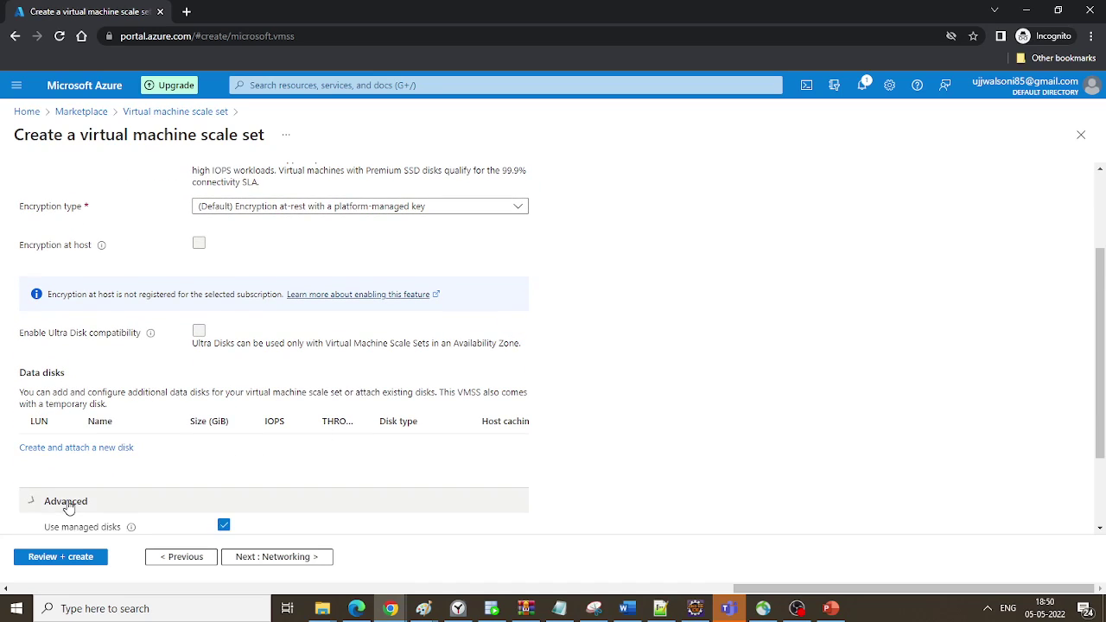
scroll(438, 426, "down", 2)
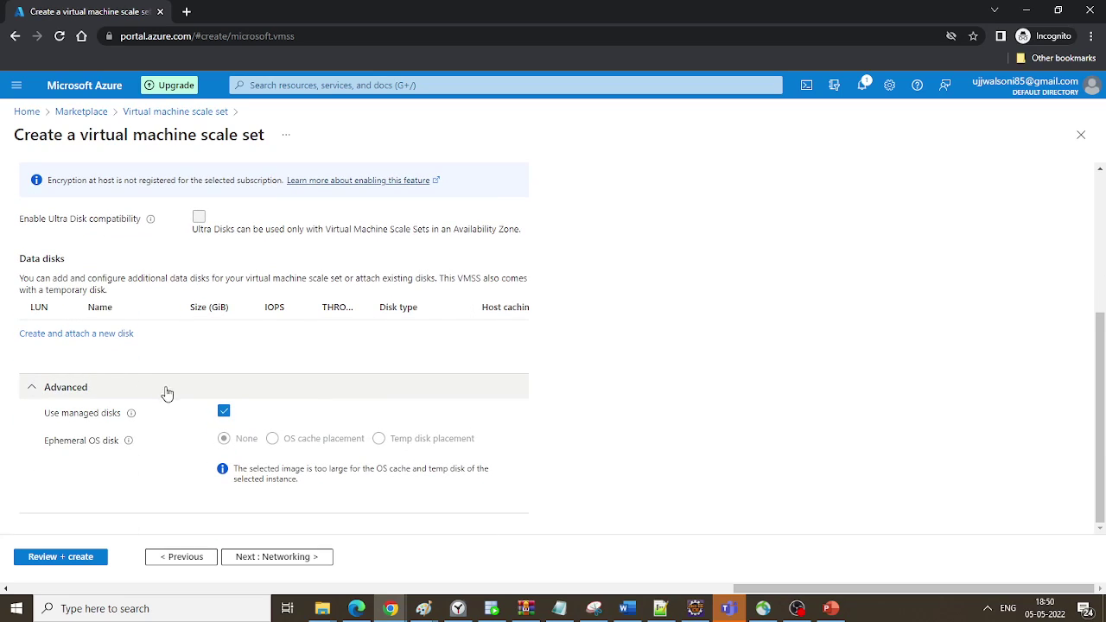
Step: Edit the scale set's default network interface to allow selected public inbound ports, choosing RDP (3389)
left_click(288, 558)
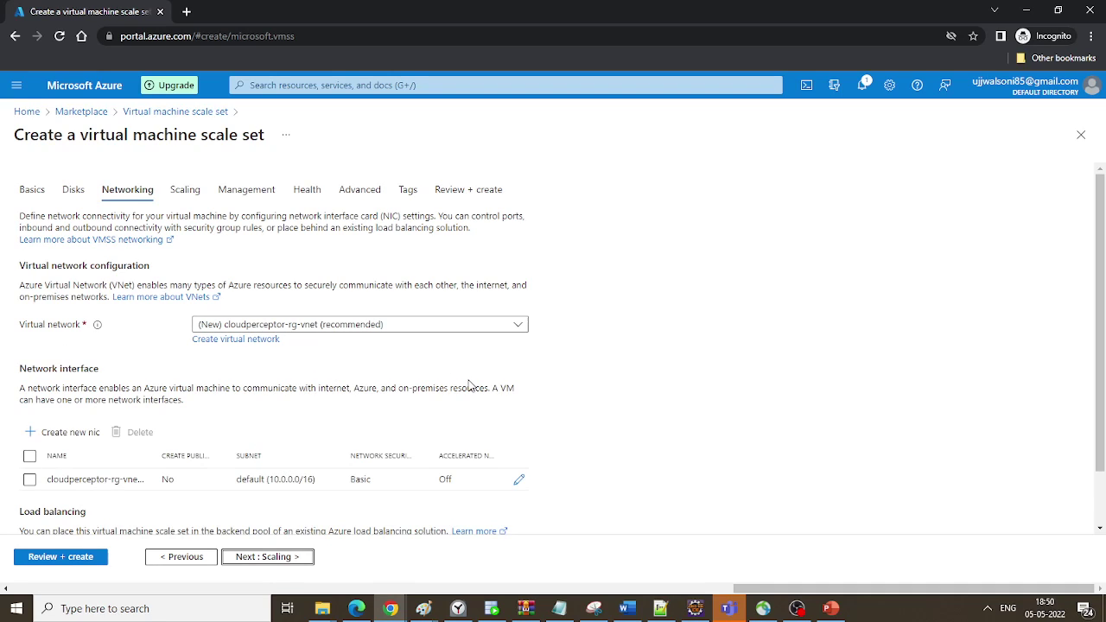
scroll(469, 385, "down", 1)
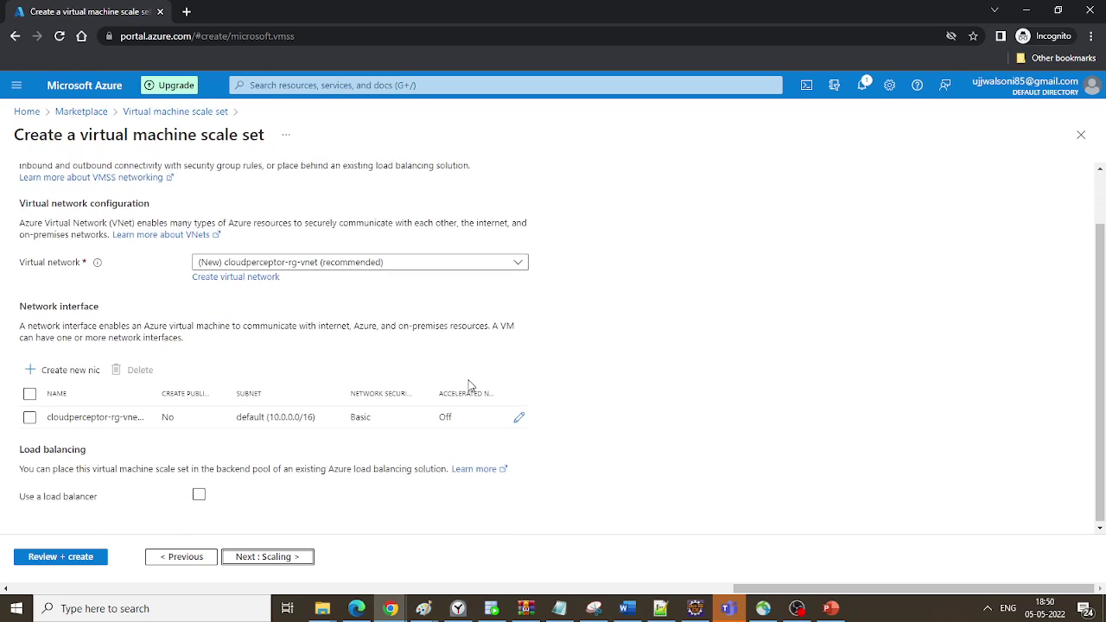
left_click(518, 418)
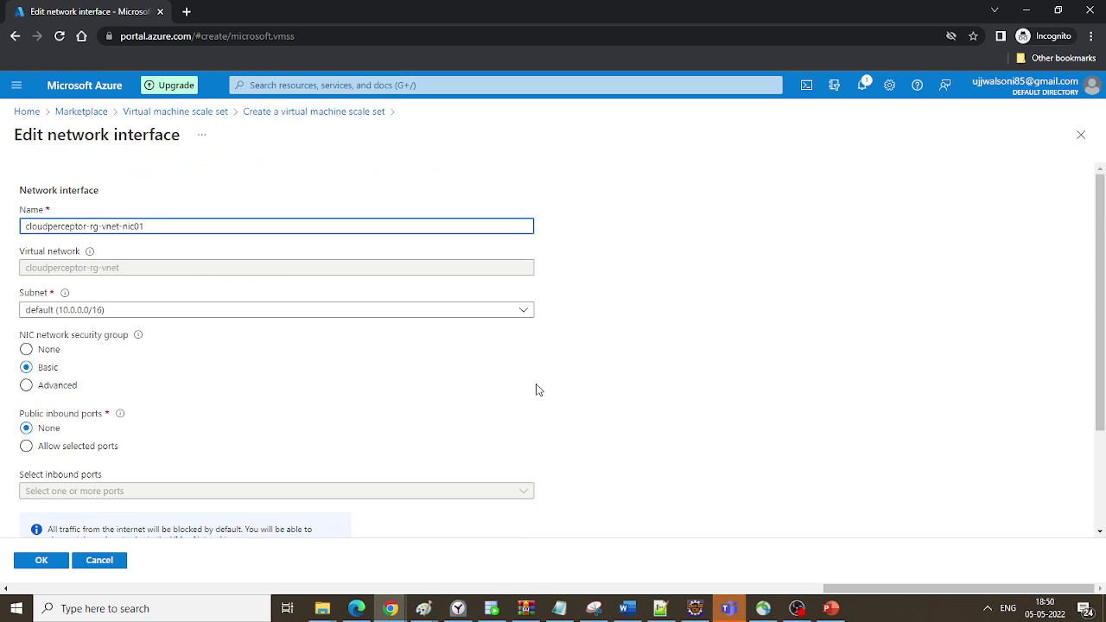
left_click(25, 446)
left_click(150, 496)
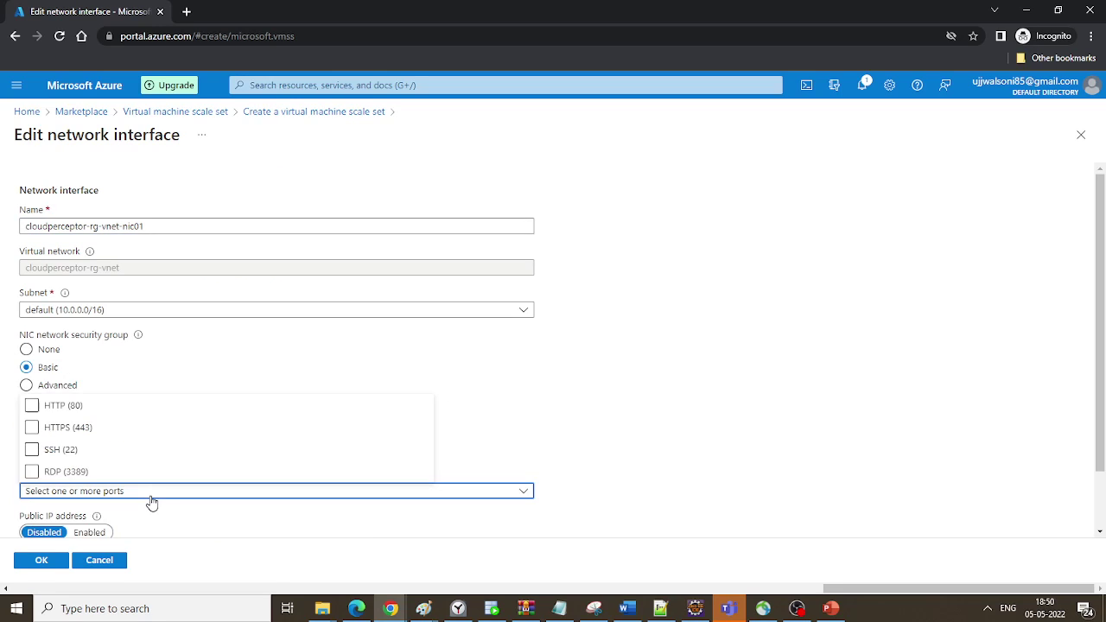
left_click(32, 472)
left_click(593, 437)
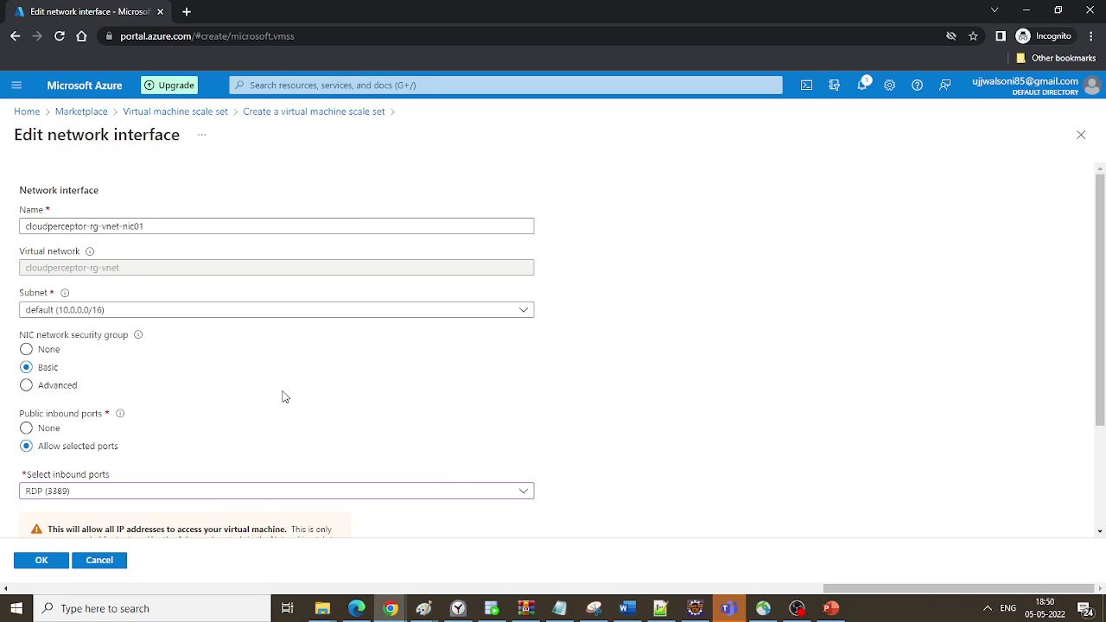
Step: Enable the public IP address for the network interface and save its settings
scroll(434, 373, "down", 3)
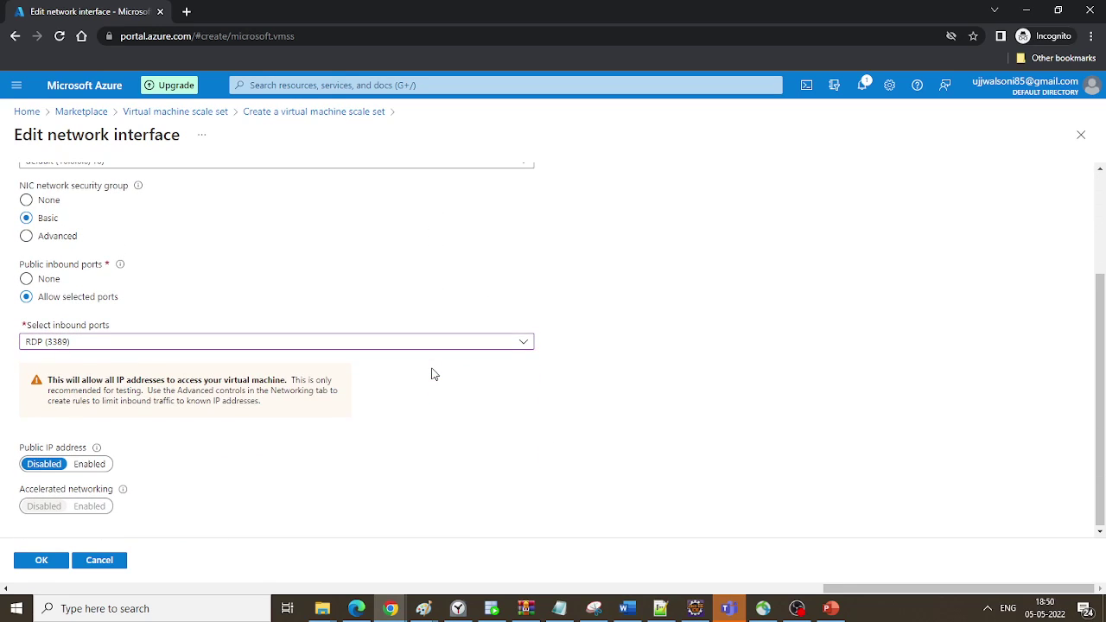
left_click(83, 465)
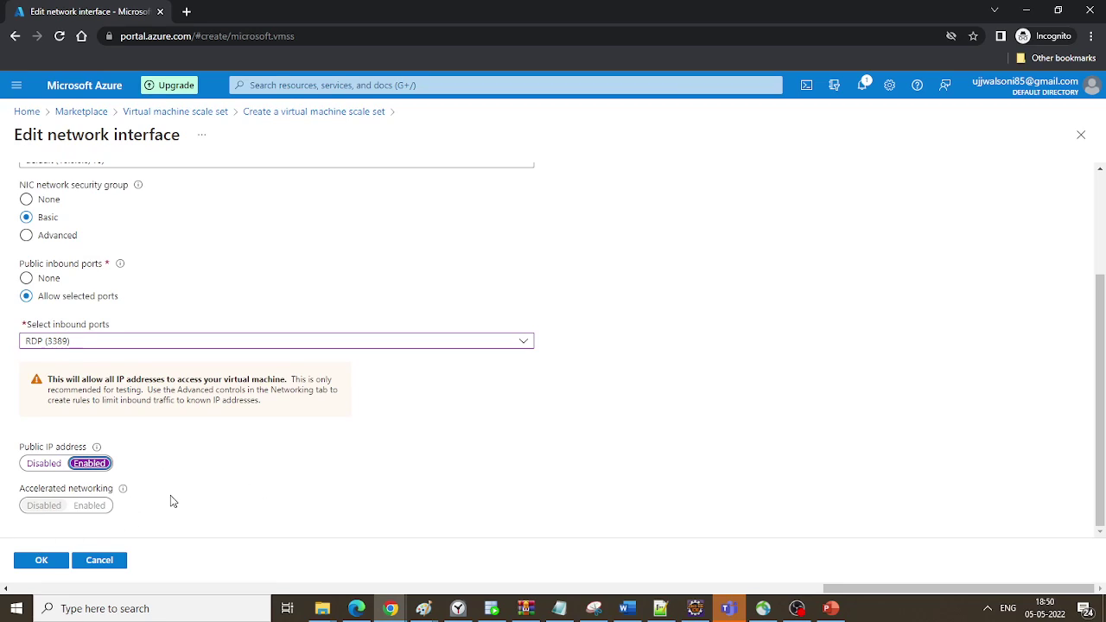
left_click(42, 560)
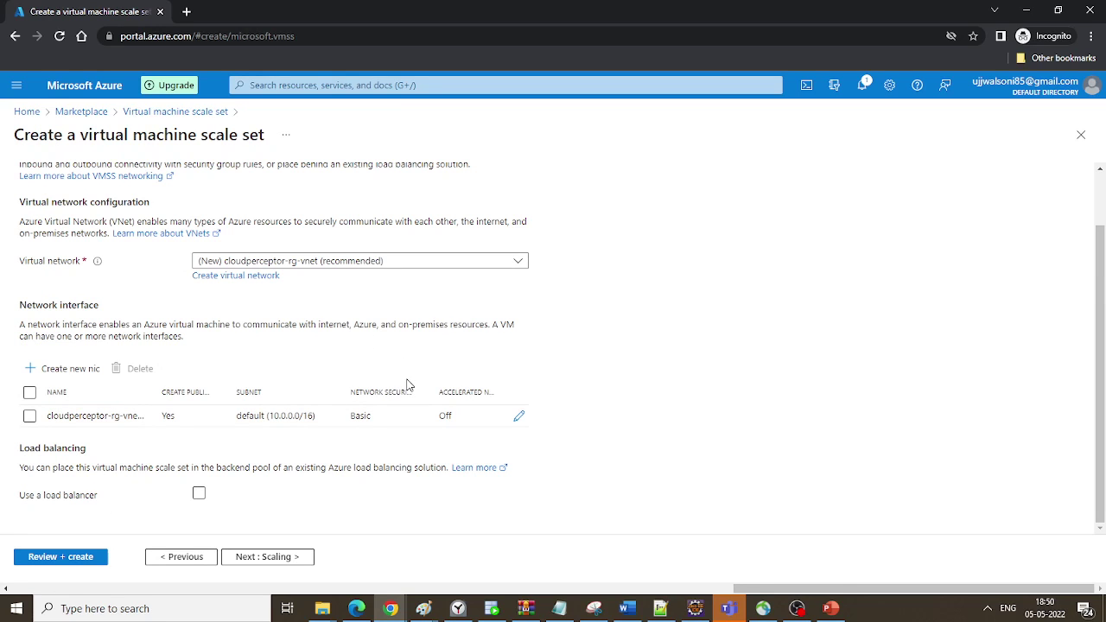
Step: Enable the use of a load balancer for the scale set
scroll(409, 384, "up", 1)
scroll(409, 385, "up", 1)
scroll(409, 385, "down", 1)
left_click(200, 495)
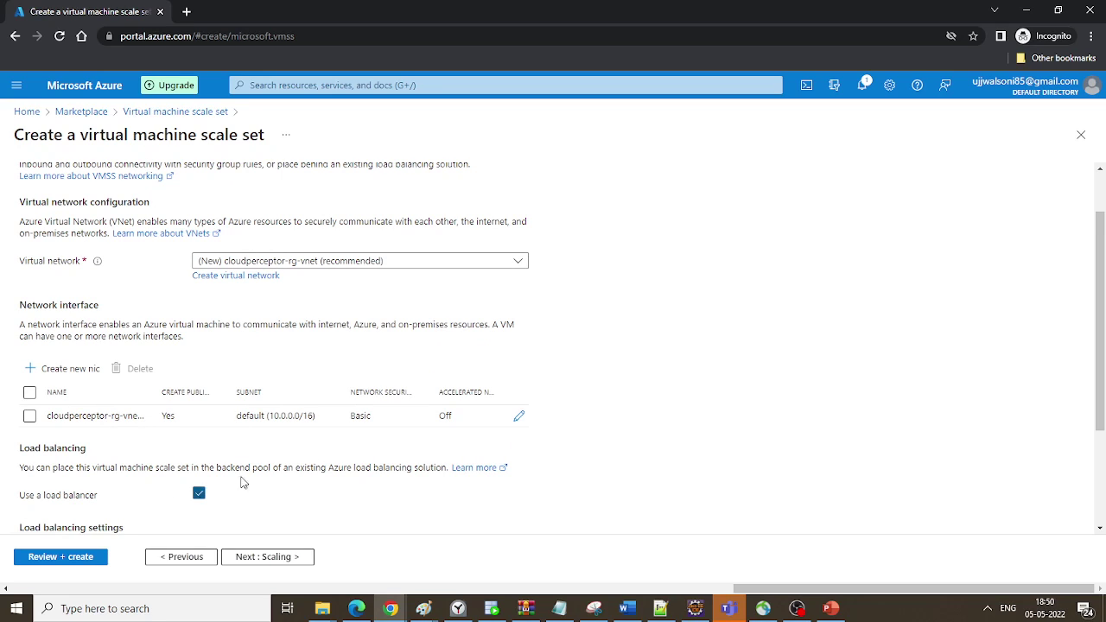
Step: Review the Azure load balancer and backend pool selections, keep them, and continue to the scaling settings
scroll(400, 467, "down", 2)
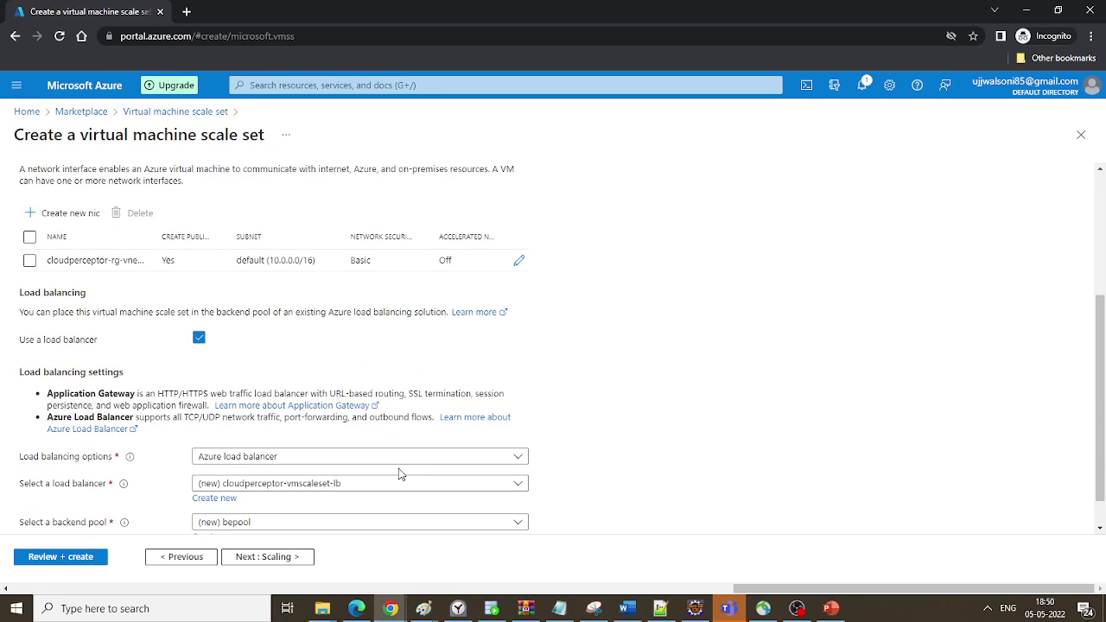
scroll(400, 474, "down", 1)
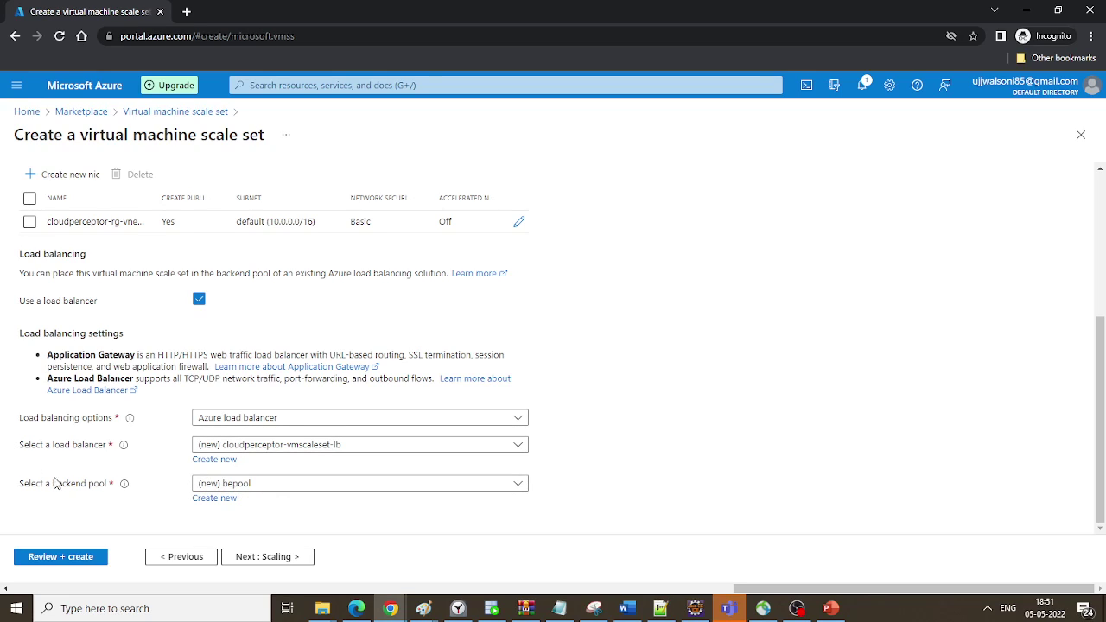
mouse_move(125, 491)
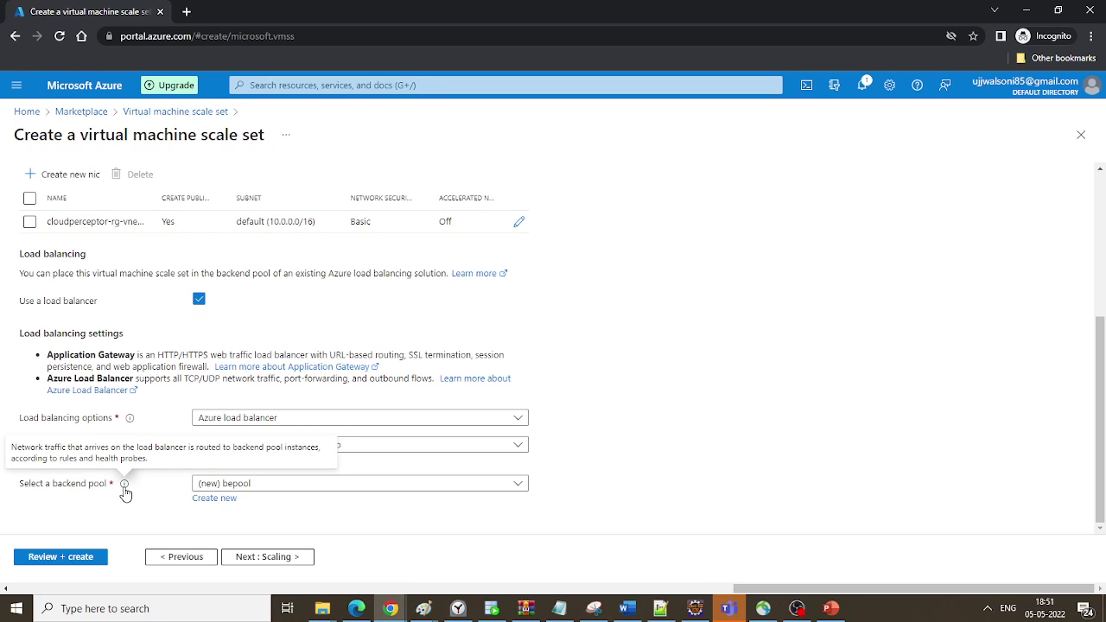
left_click(260, 559)
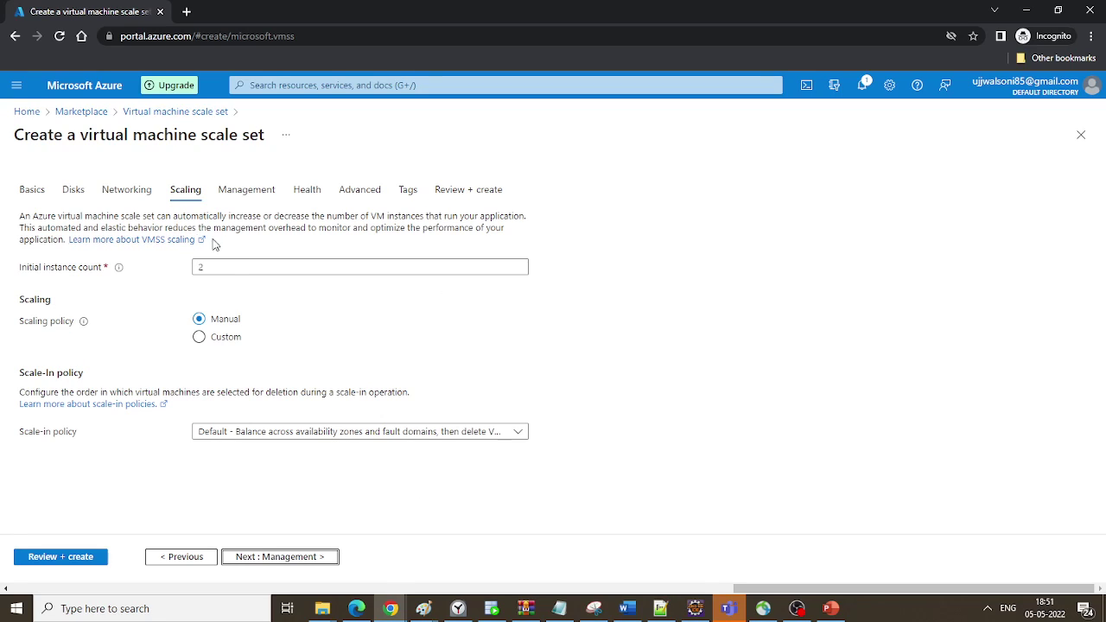
Step: Switch the scaling policy to Custom, keeping the default initial, minimum and maximum instance counts
left_click(226, 265)
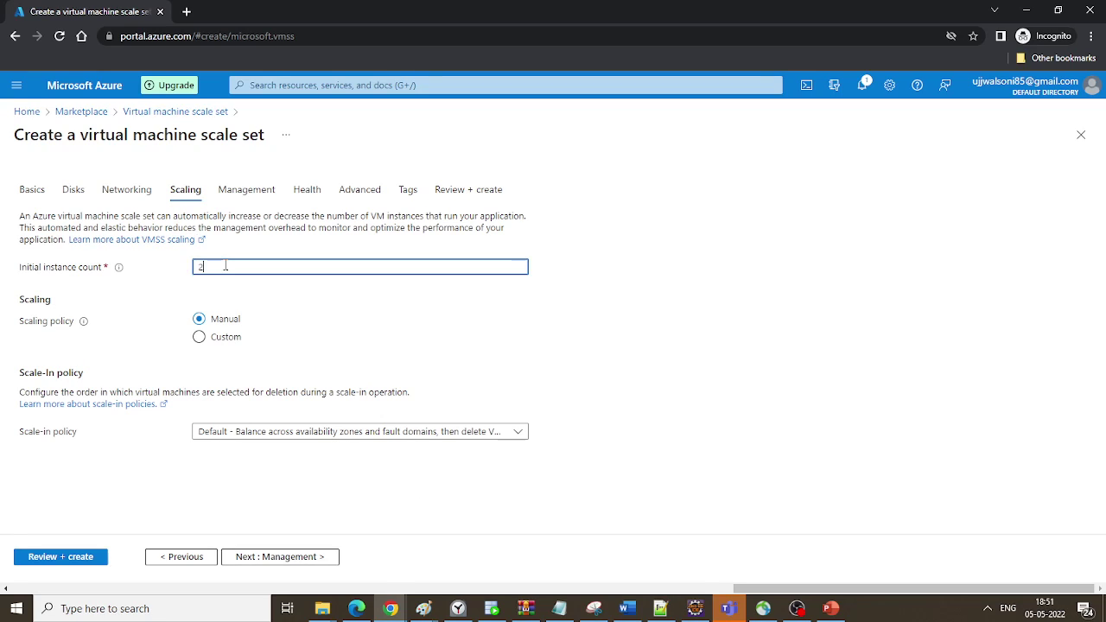
left_click(200, 337)
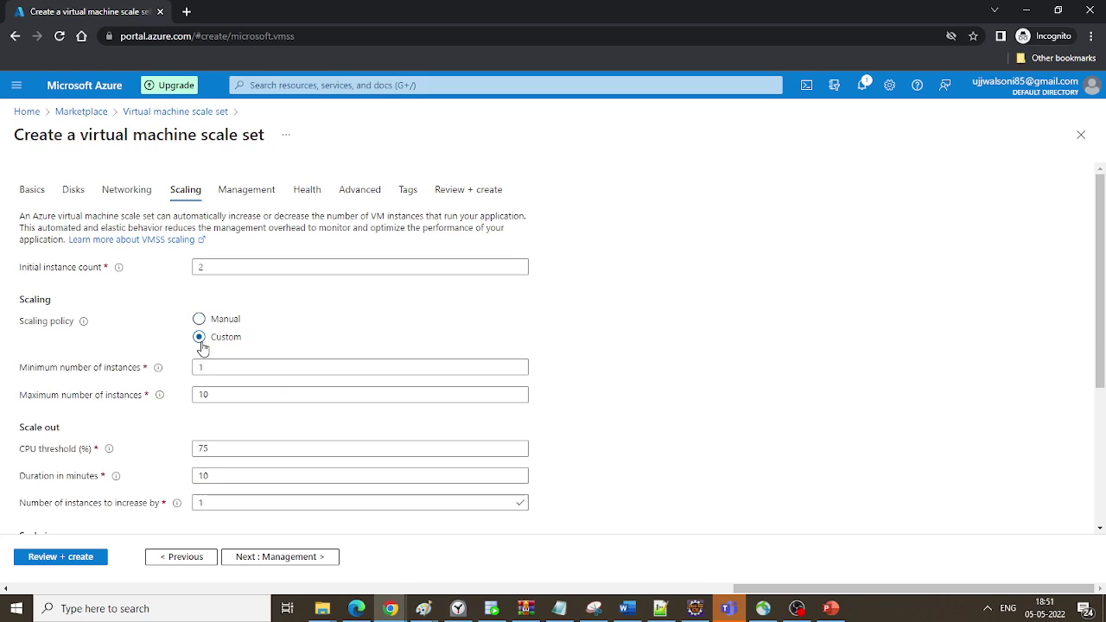
left_click(264, 363)
double_click(215, 393)
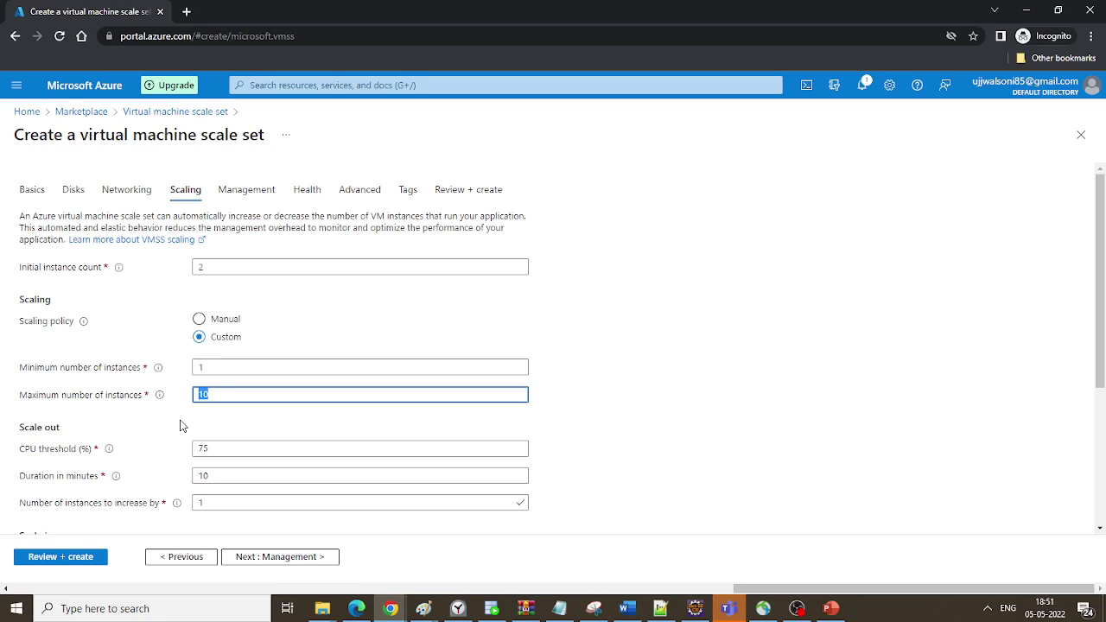
Step: Set the scale-out CPU threshold to 50%
scroll(178, 424, "down", 1)
double_click(233, 368)
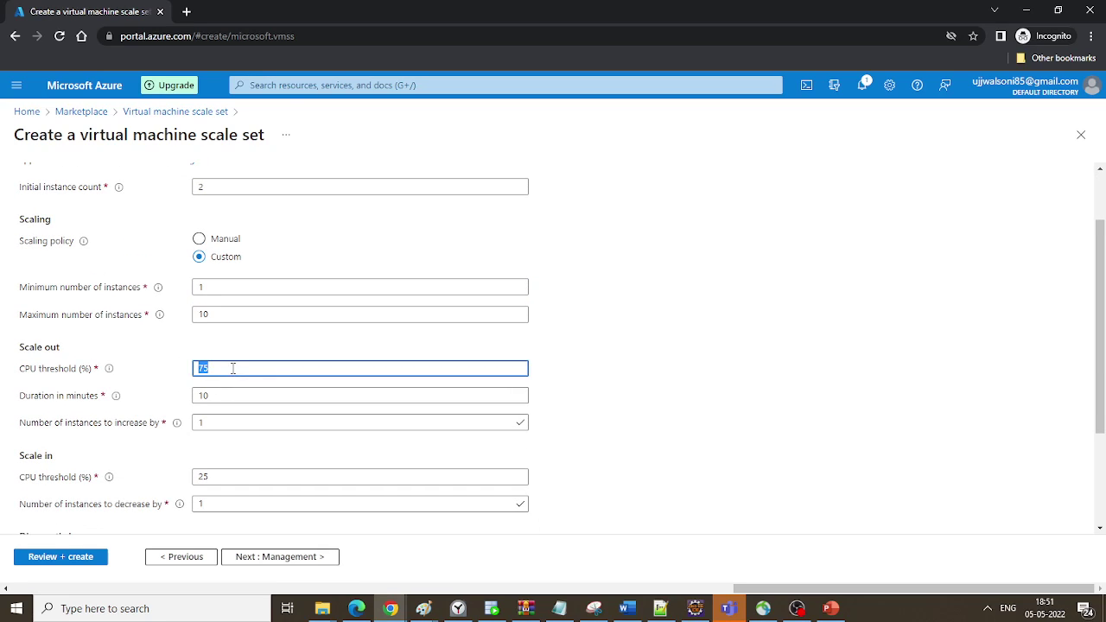
type("50")
Step: Set the scale-out duration to 5 minutes
double_click(226, 394)
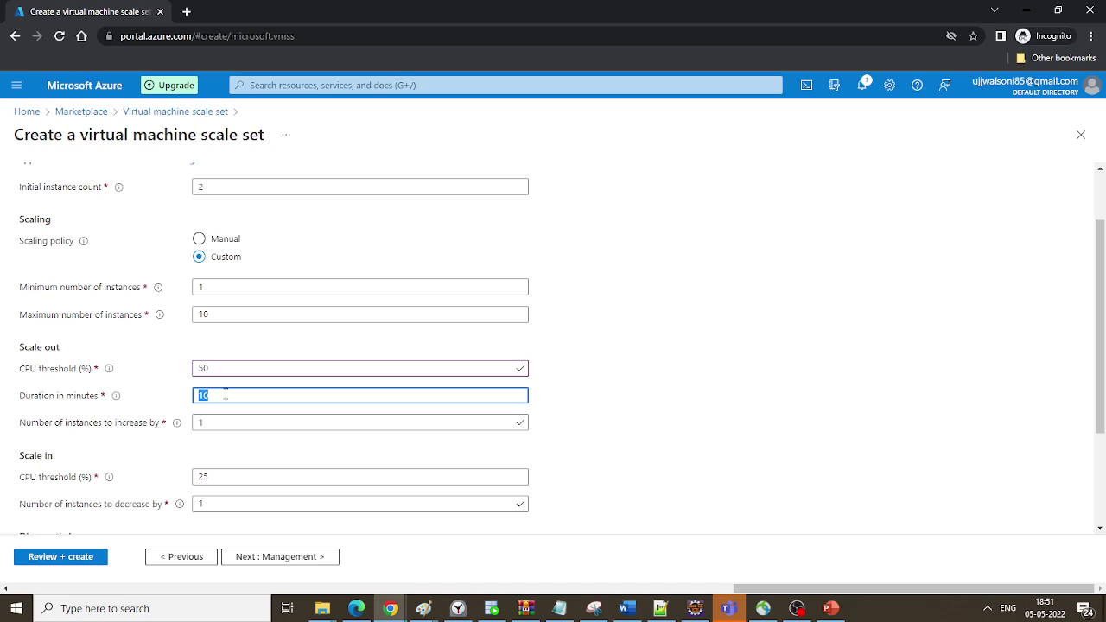
double_click(215, 368)
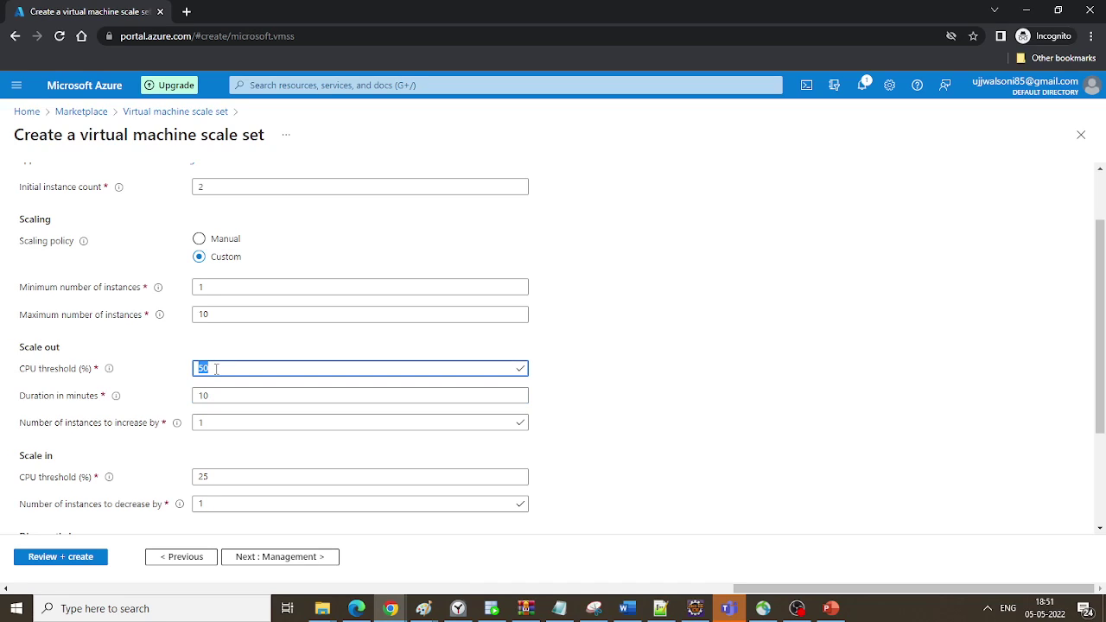
double_click(213, 397)
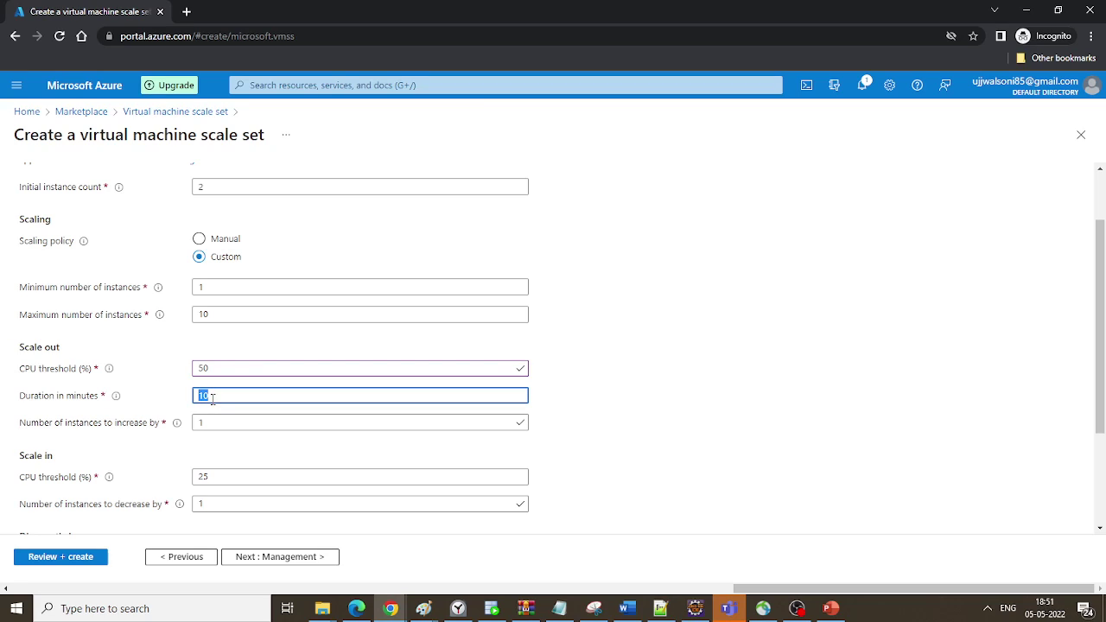
type("5")
key("BackSpace")
type("3")
key("Tab")
key("shift+Tab")
type("5")
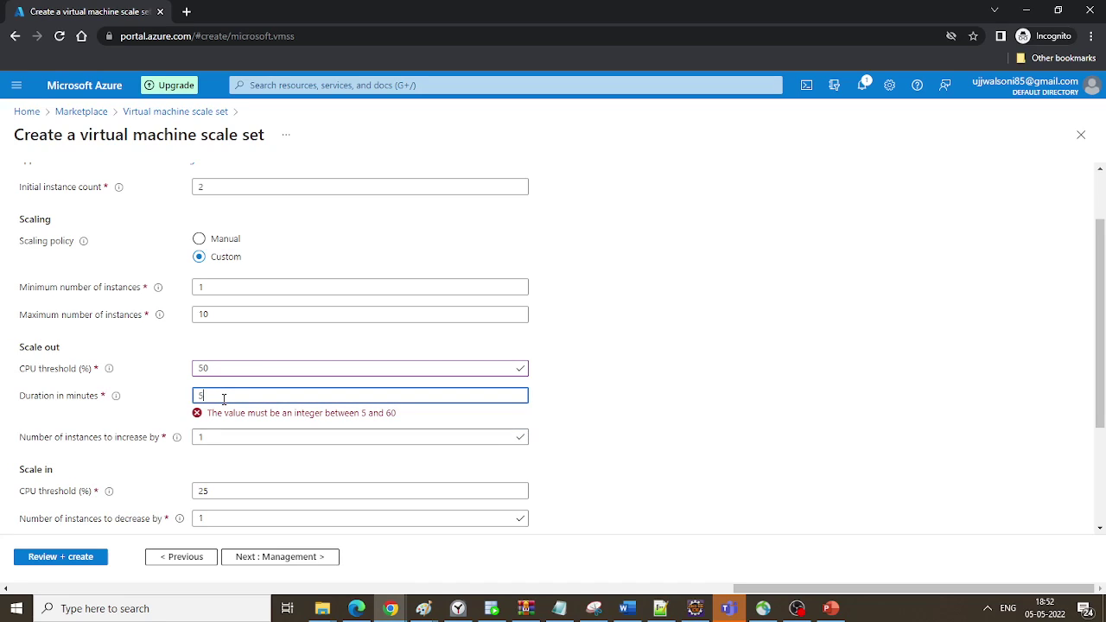
key("Tab")
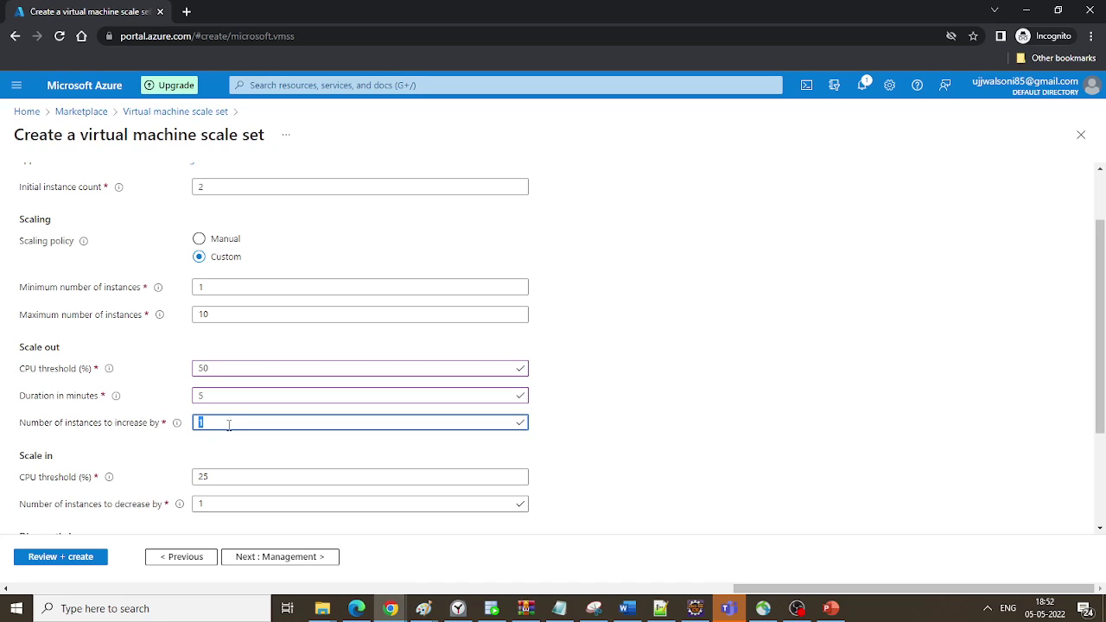
Step: Check the scale-in policy choices, keep the default policy, and continue to the management settings
left_click(208, 425)
scroll(207, 429, "down", 1)
scroll(207, 430, "down", 2)
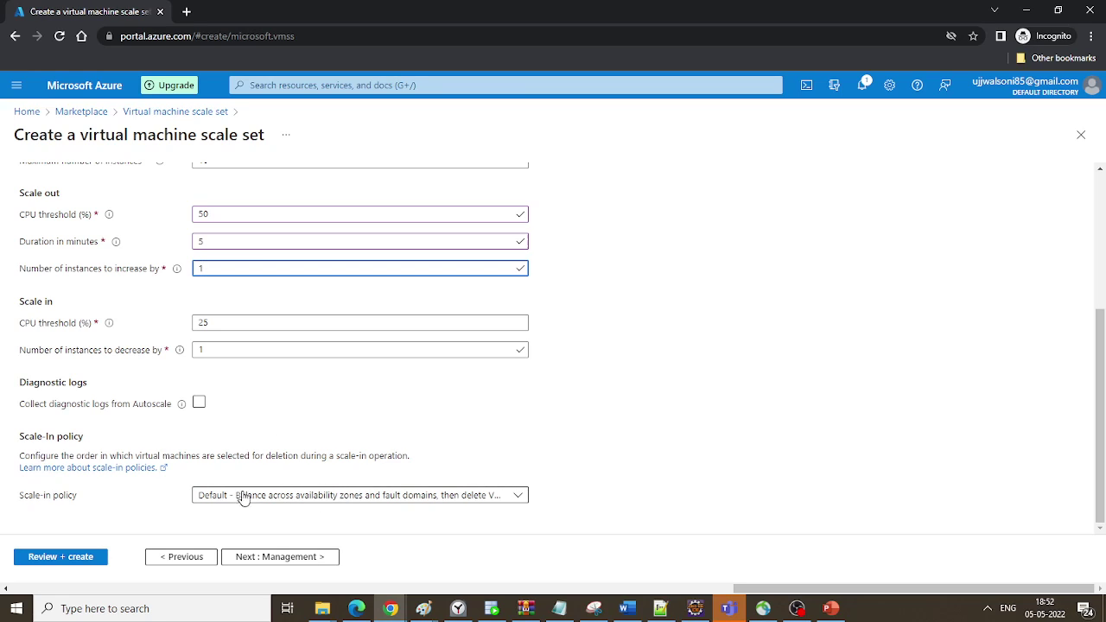
left_click(360, 495)
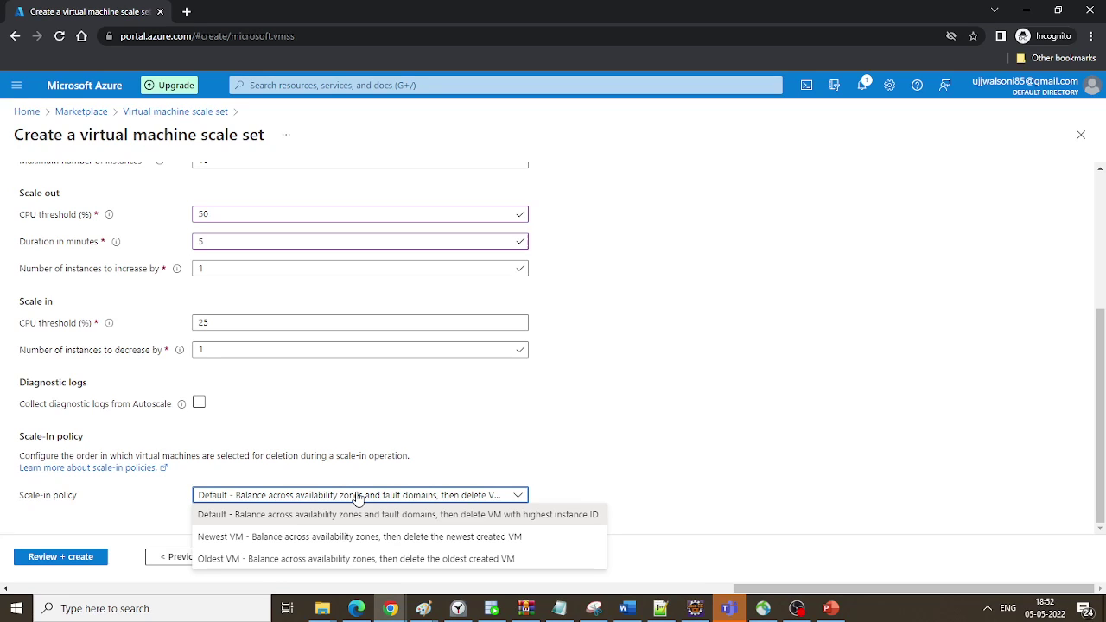
left_click(631, 434)
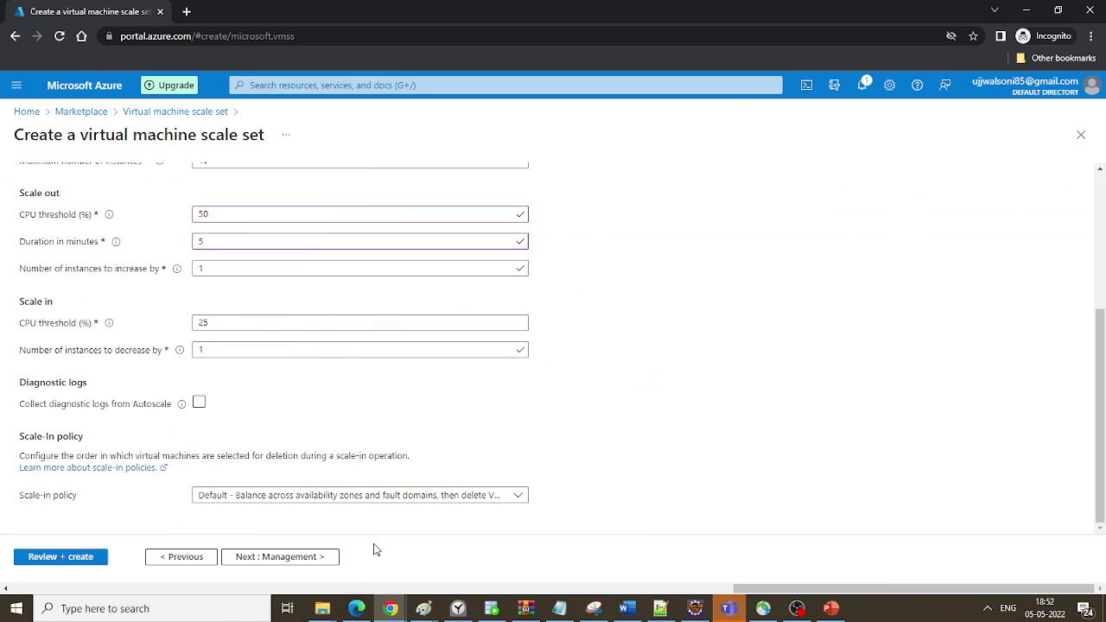
left_click(276, 557)
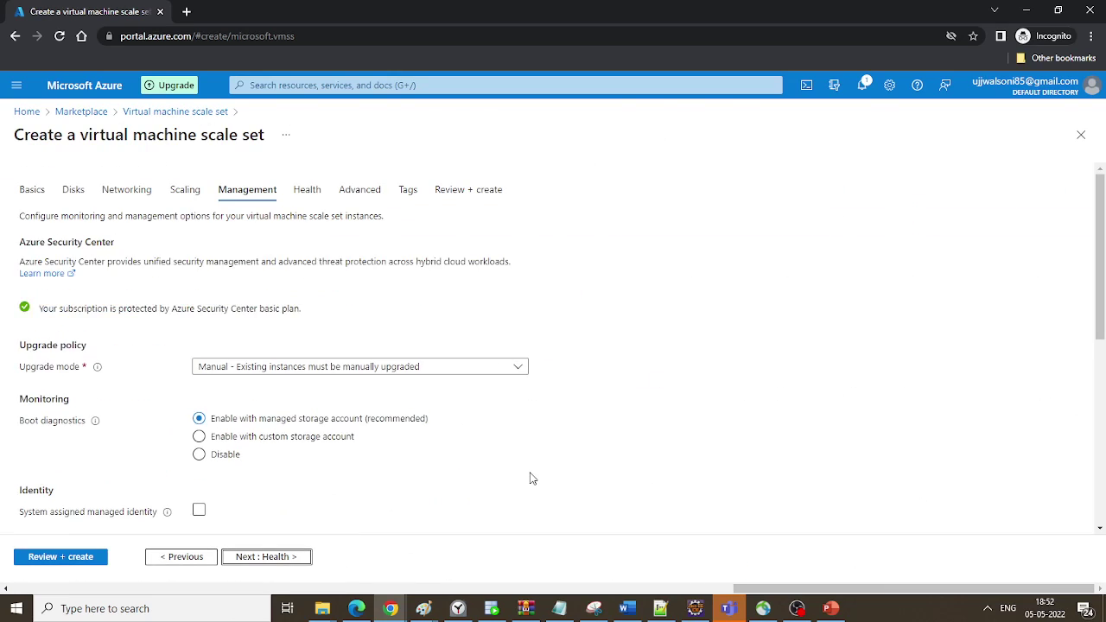
Step: Leave the management and health monitoring options at their defaults and continue to the advanced settings
scroll(522, 346, "down", 4)
scroll(522, 346, "up", 1)
scroll(522, 346, "up", 1)
scroll(522, 346, "down", 3)
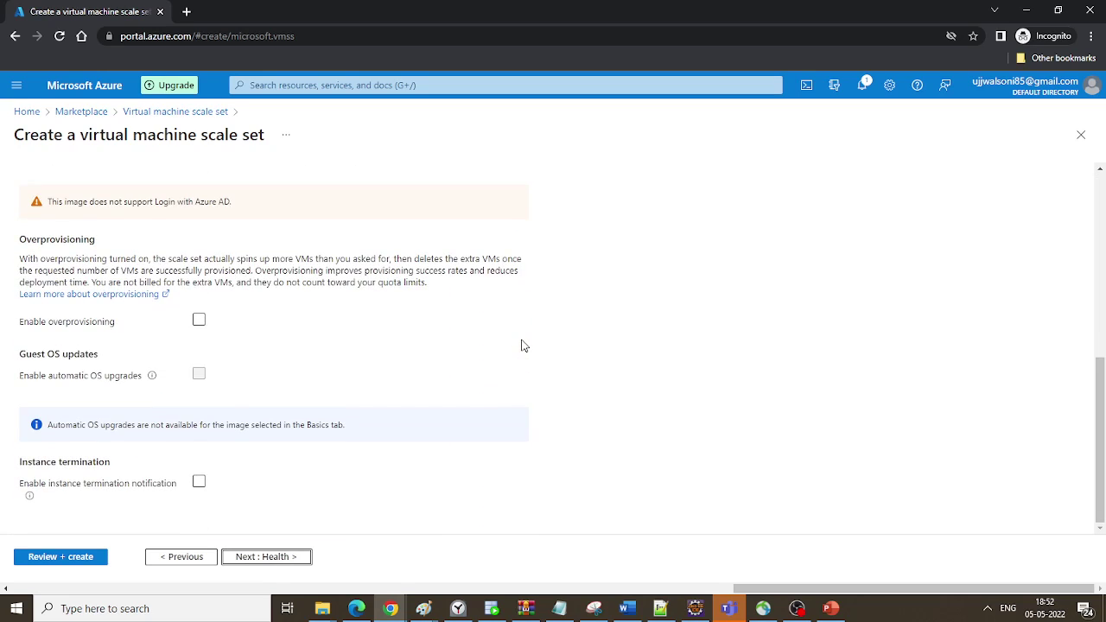
left_click(257, 558)
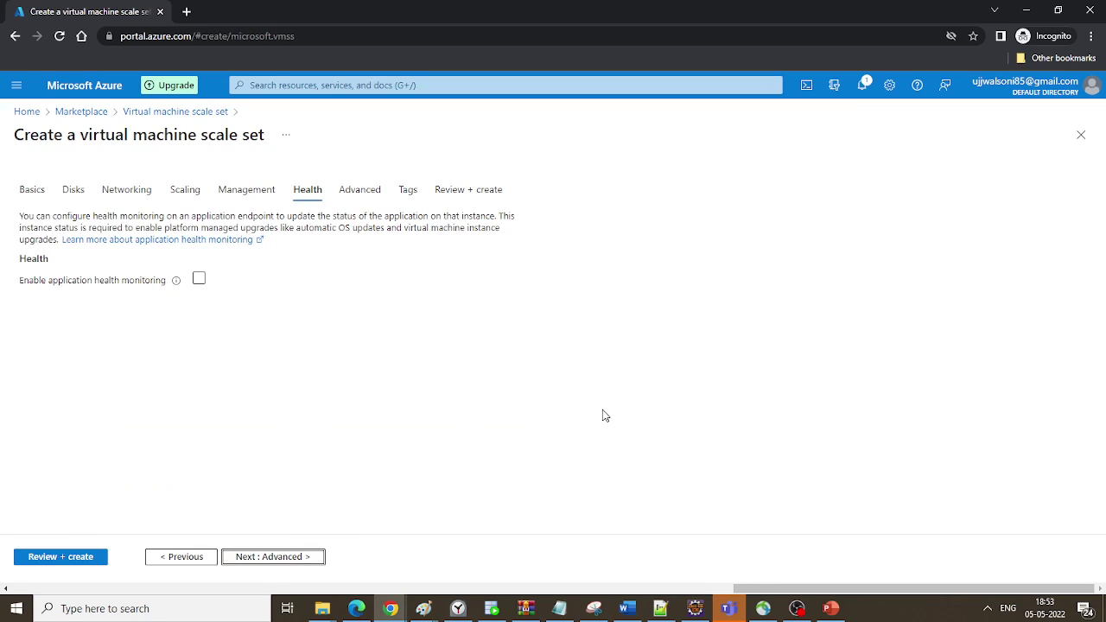
left_click(276, 559)
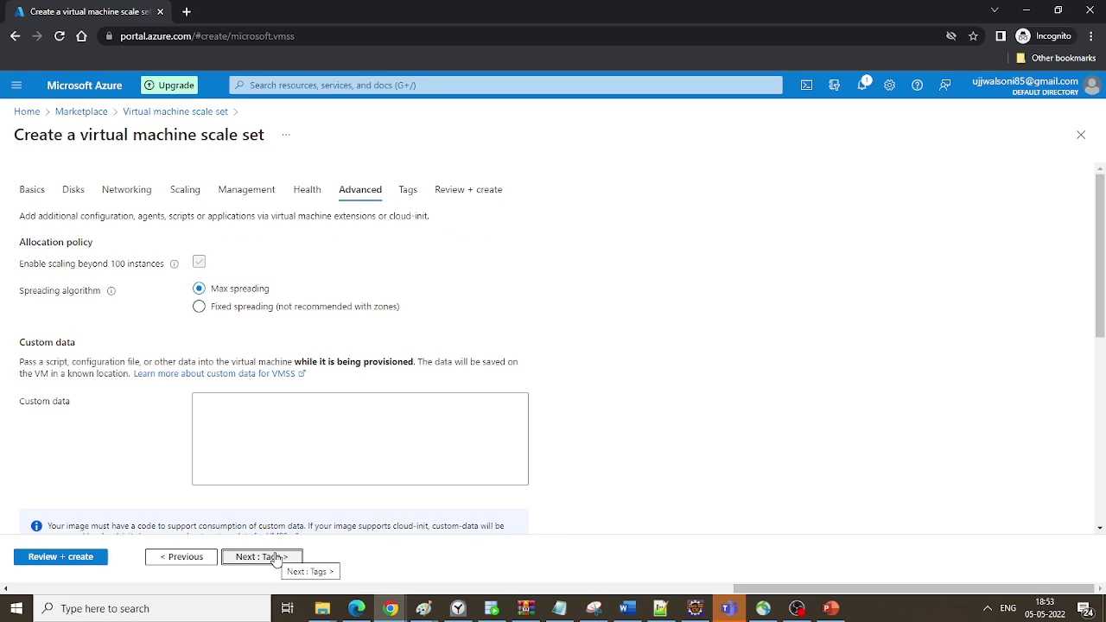
Step: Leave the advanced settings and tags at their defaults and continue to the final review of the scale set
scroll(648, 370, "down", 1)
scroll(649, 370, "down", 5)
scroll(648, 370, "down", 1)
scroll(648, 370, "up", 6)
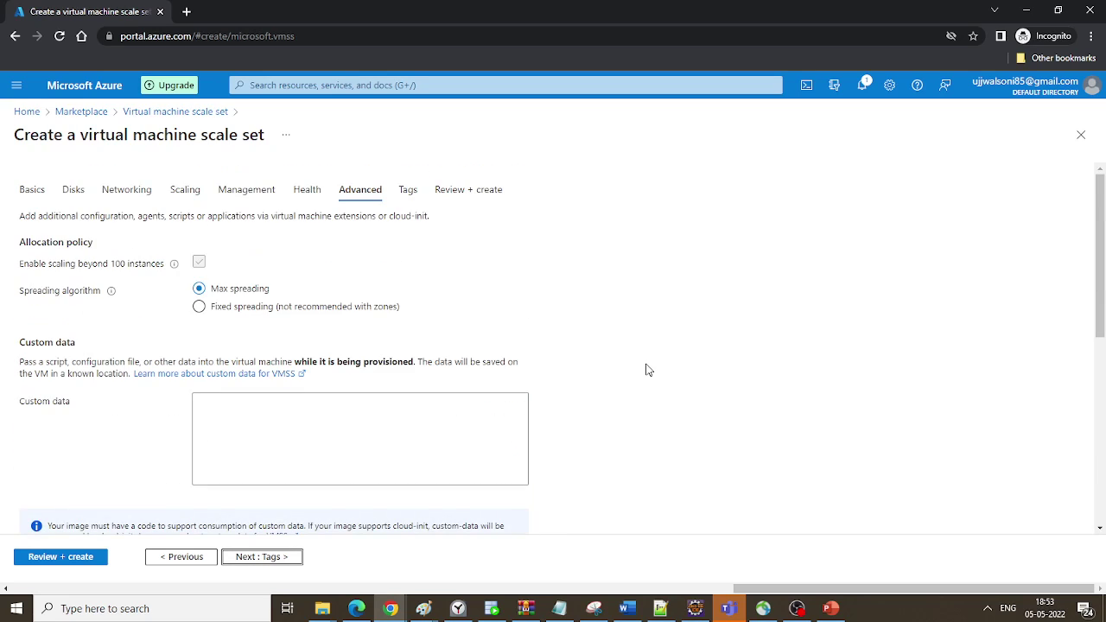
left_click(281, 559)
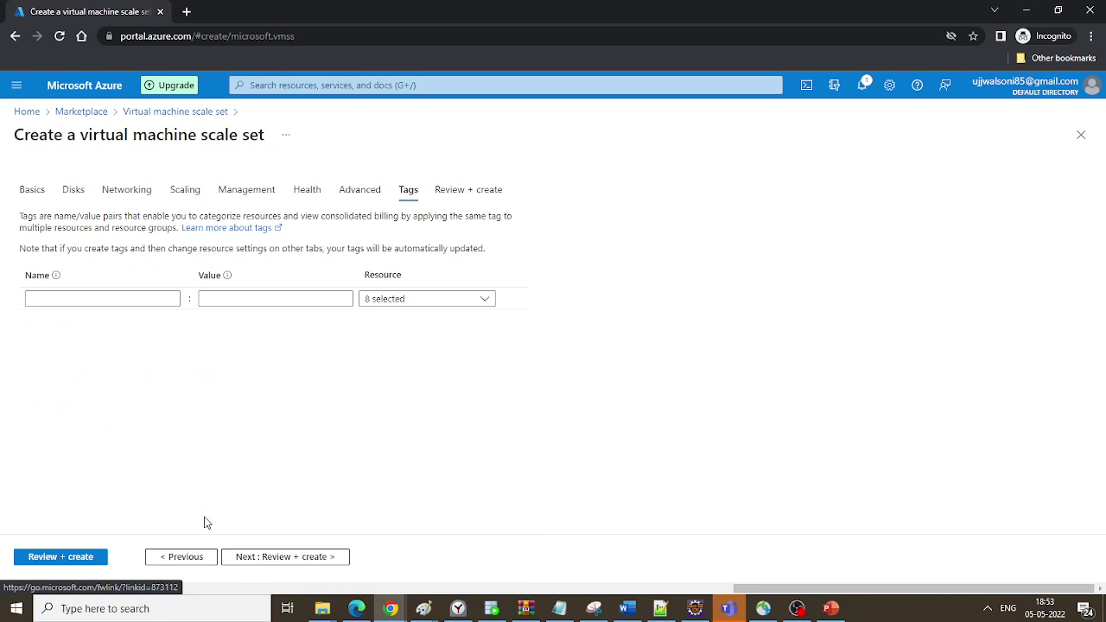
left_click(253, 559)
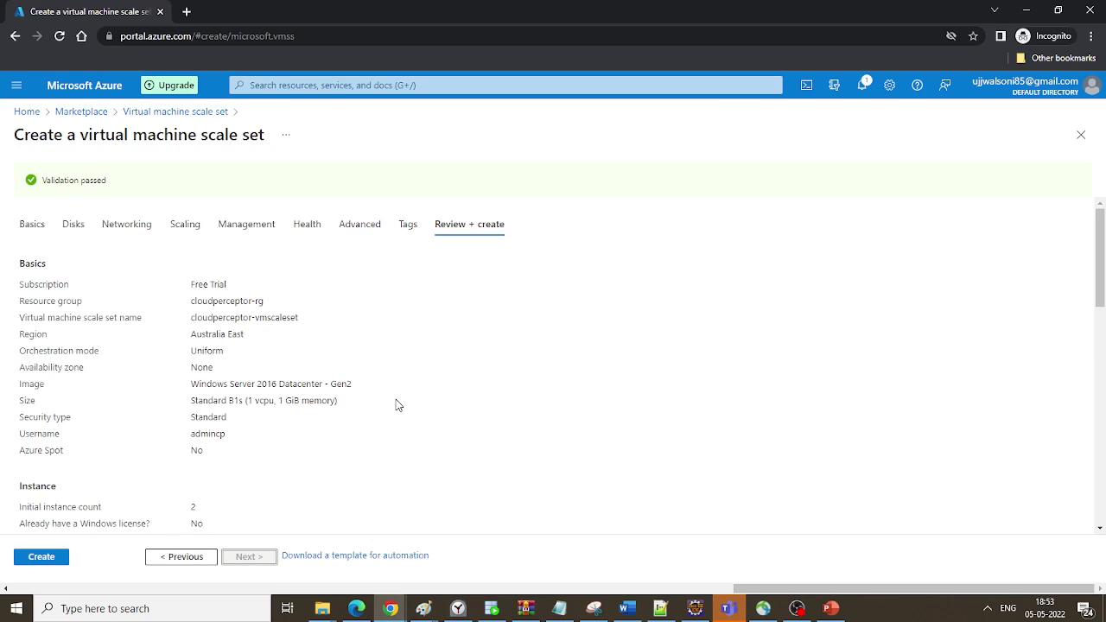
Step: Review the configuration summary, create the scale set, and open the deployed resource
scroll(398, 406, "down", 10)
scroll(398, 406, "up", 10)
left_click(35, 562)
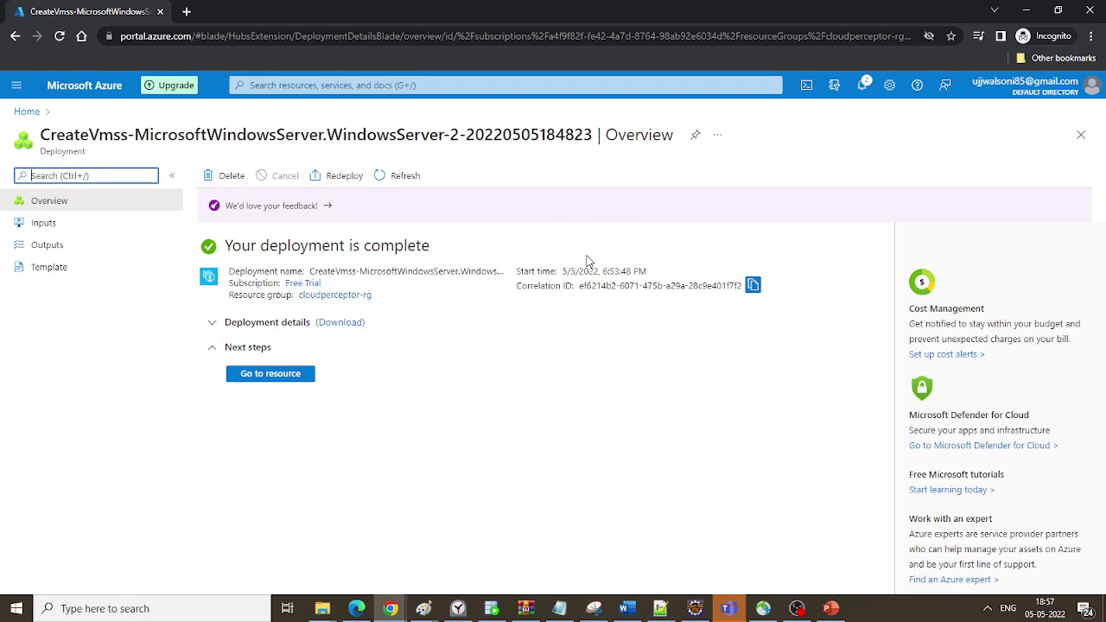
left_click(277, 381)
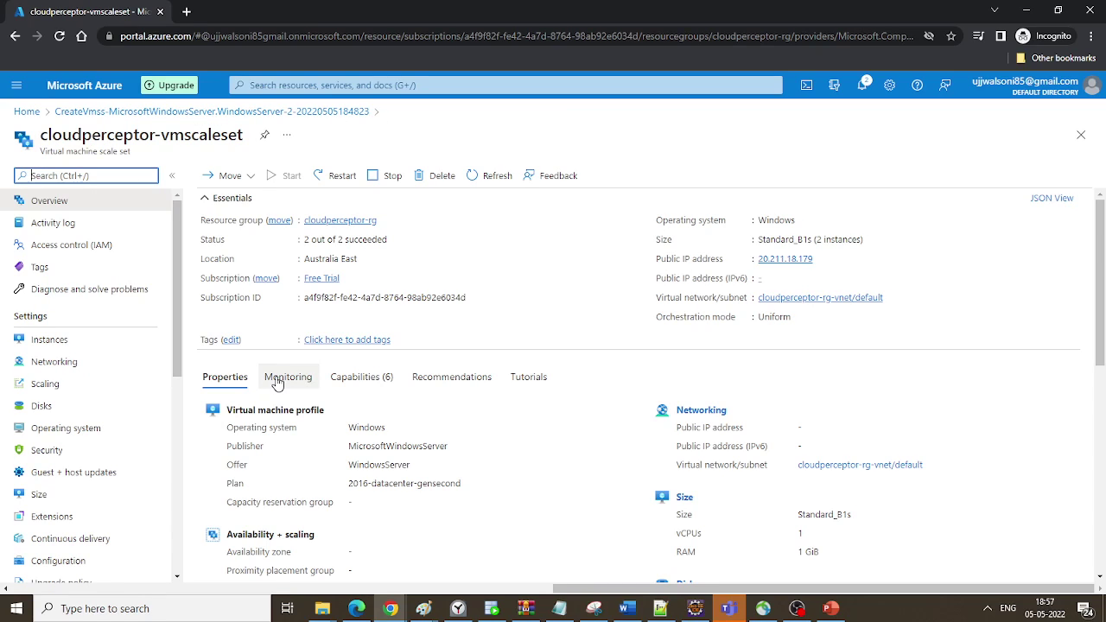
Step: Open the instance cloudperceptor-vmscaleset_0 from the scale set's instance list and connect to it over RDP
left_click(60, 344)
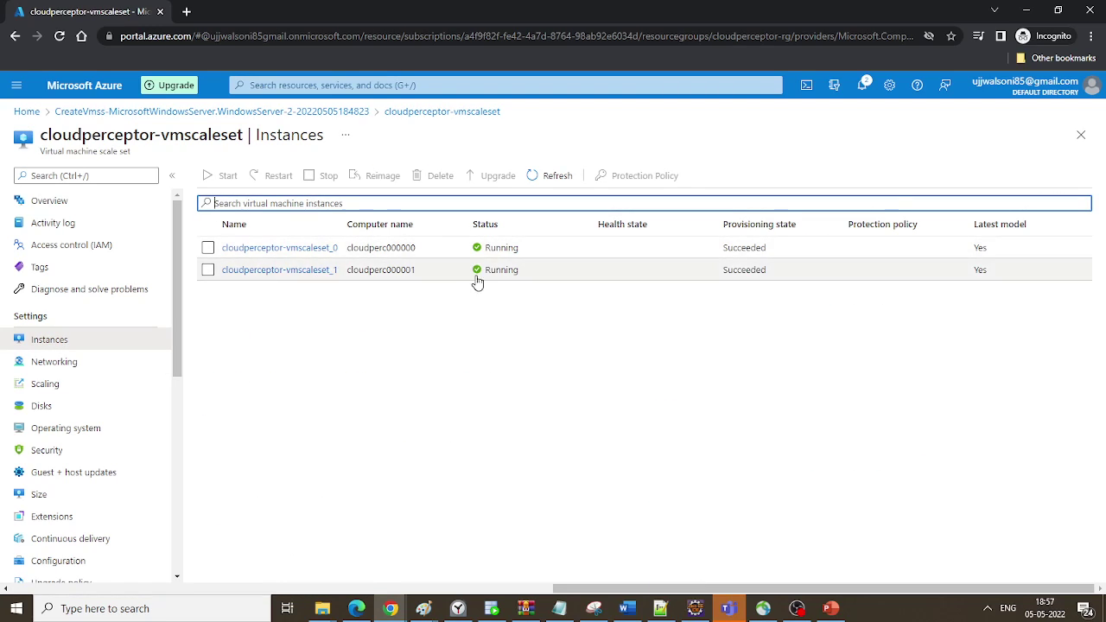
left_click(209, 249)
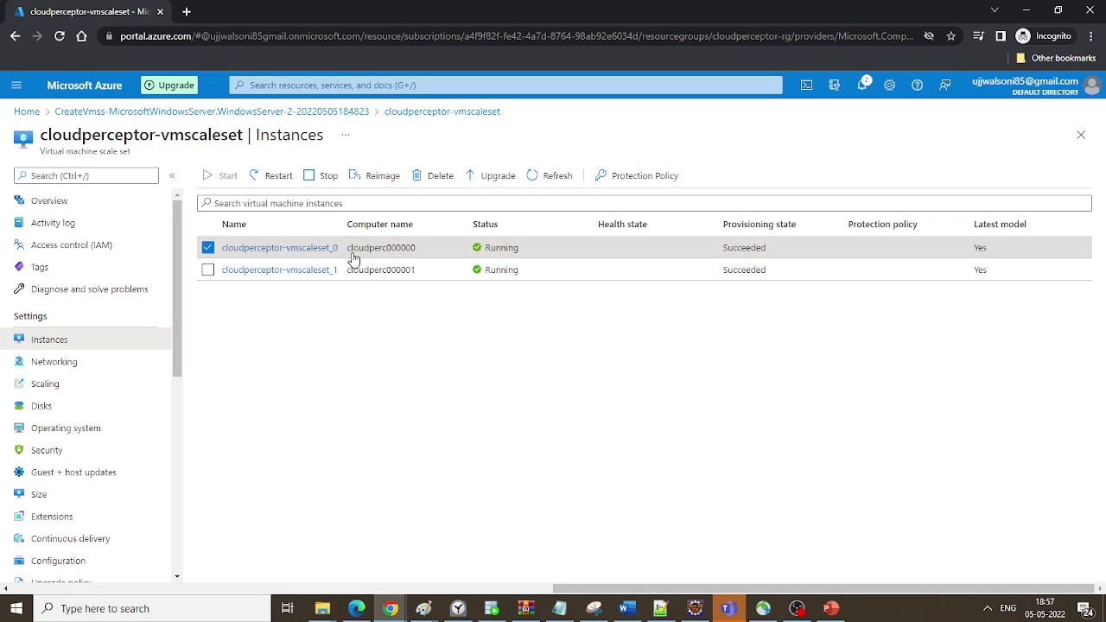
left_click(272, 249)
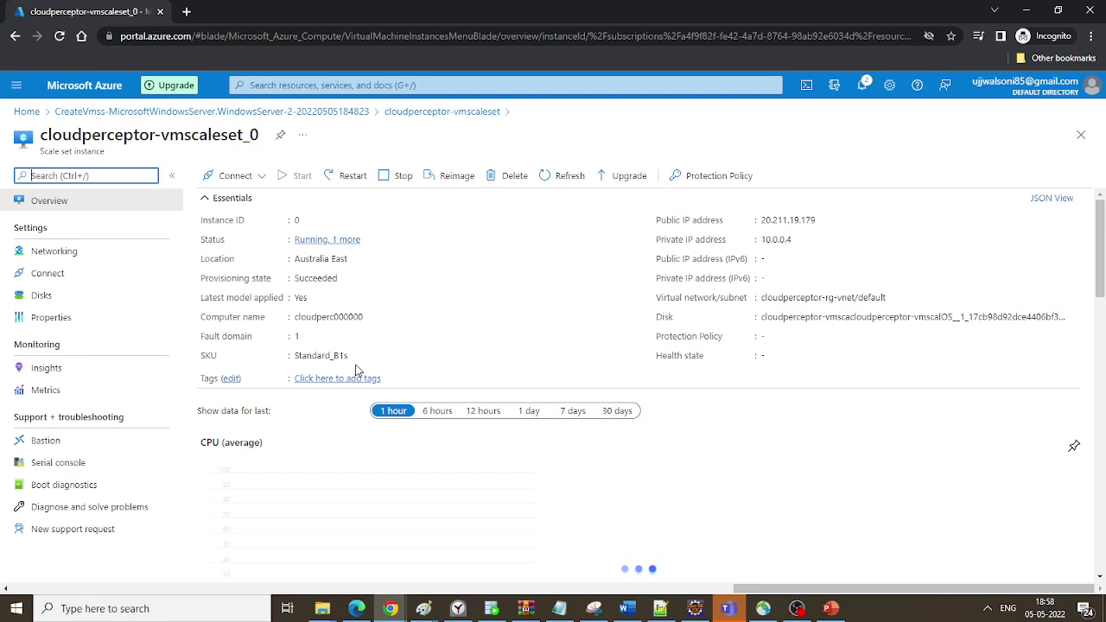
left_click(257, 178)
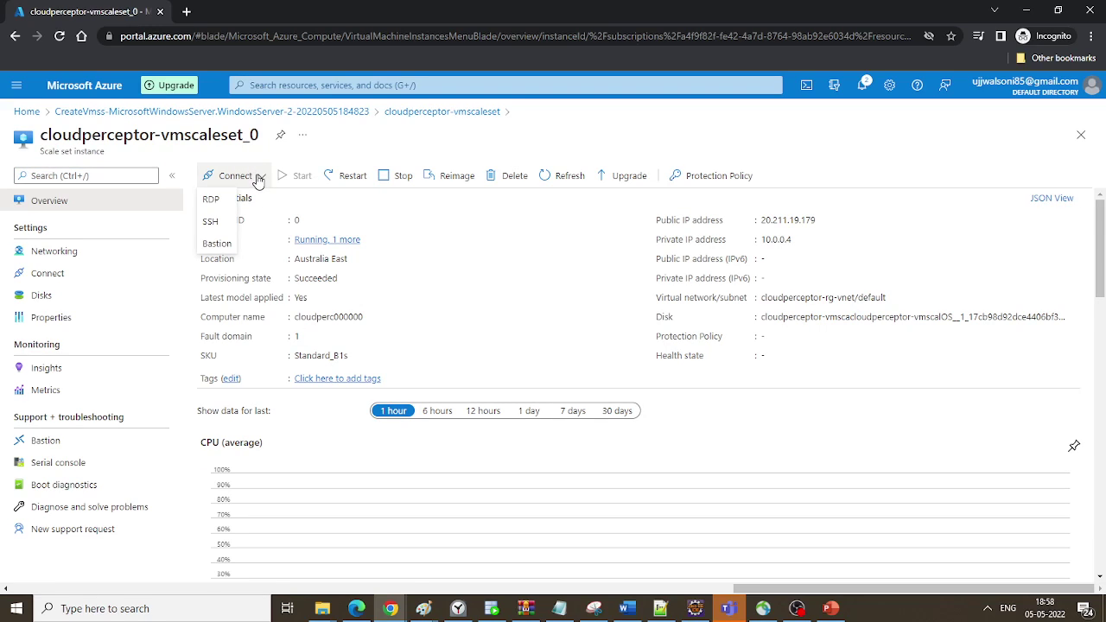
left_click(212, 200)
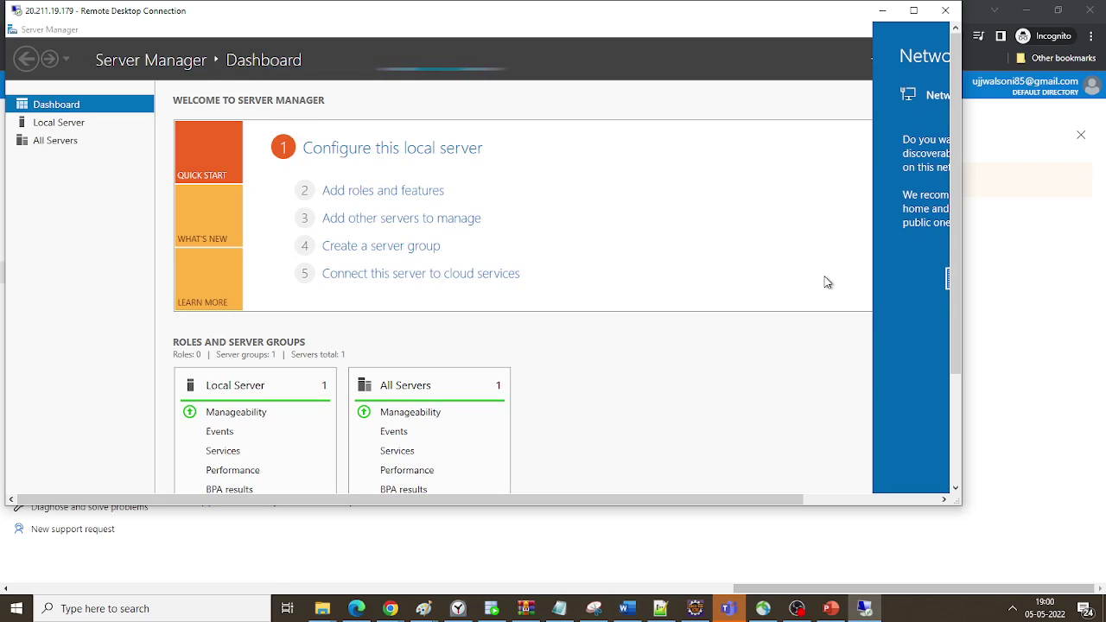
Step: Decline network discovery on the remote server and hide the welcome tile in its Server Manager dashboard
left_click(824, 498)
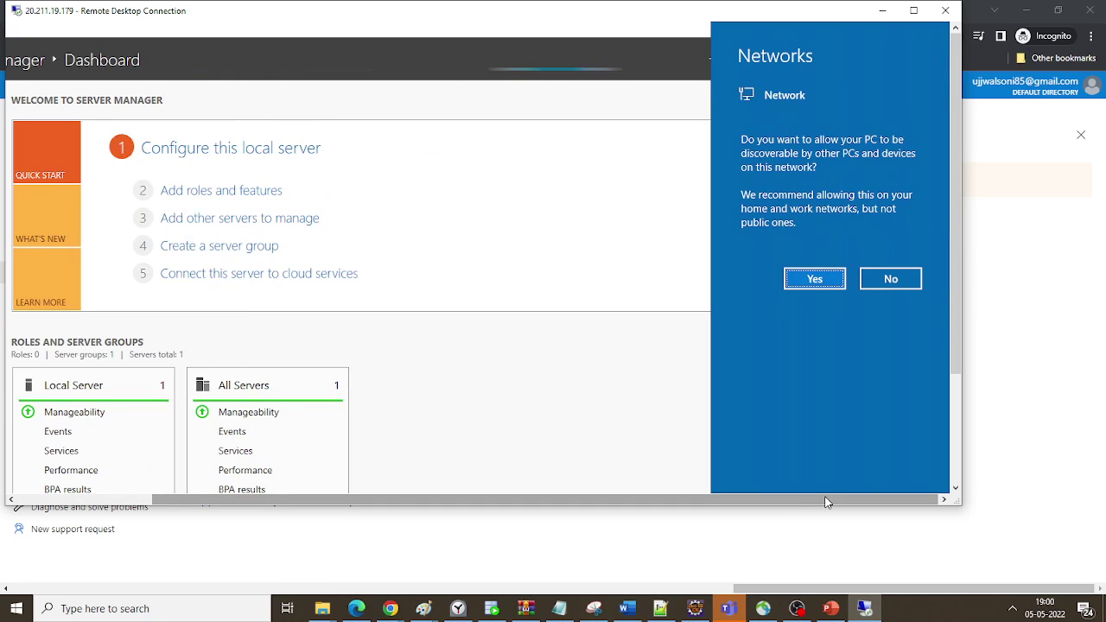
left_click(888, 280)
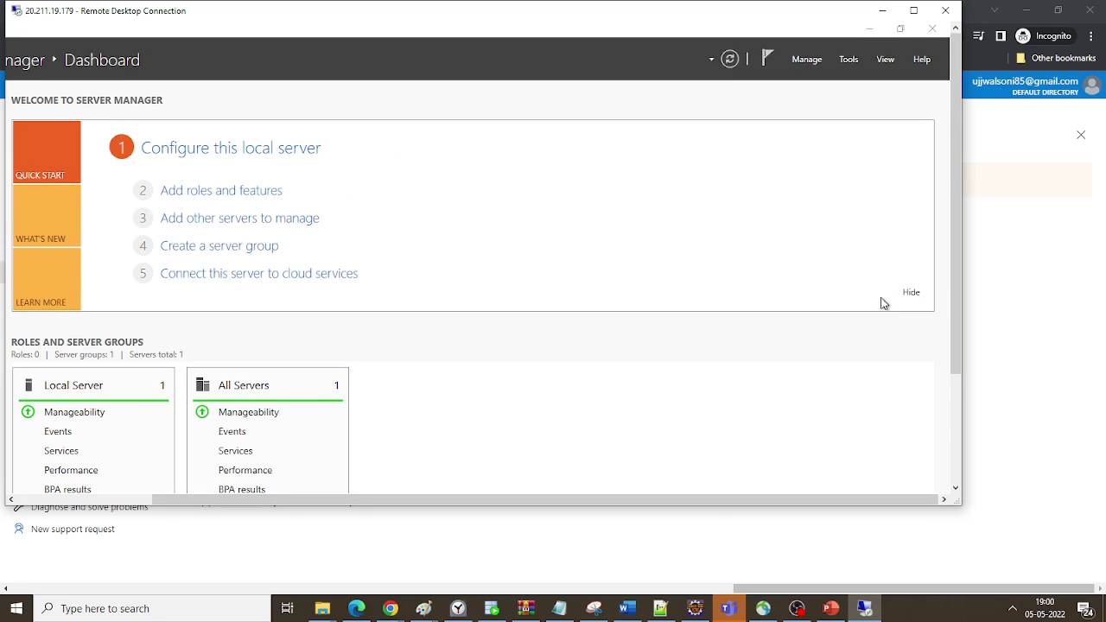
left_click(912, 296)
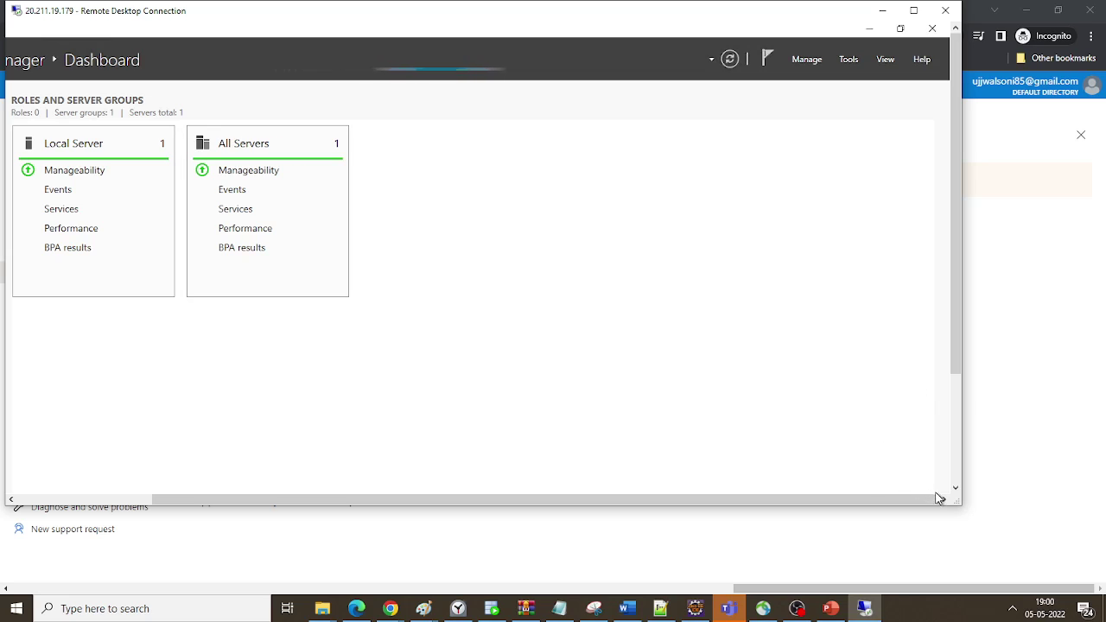
left_click_drag(877, 505, 659, 510)
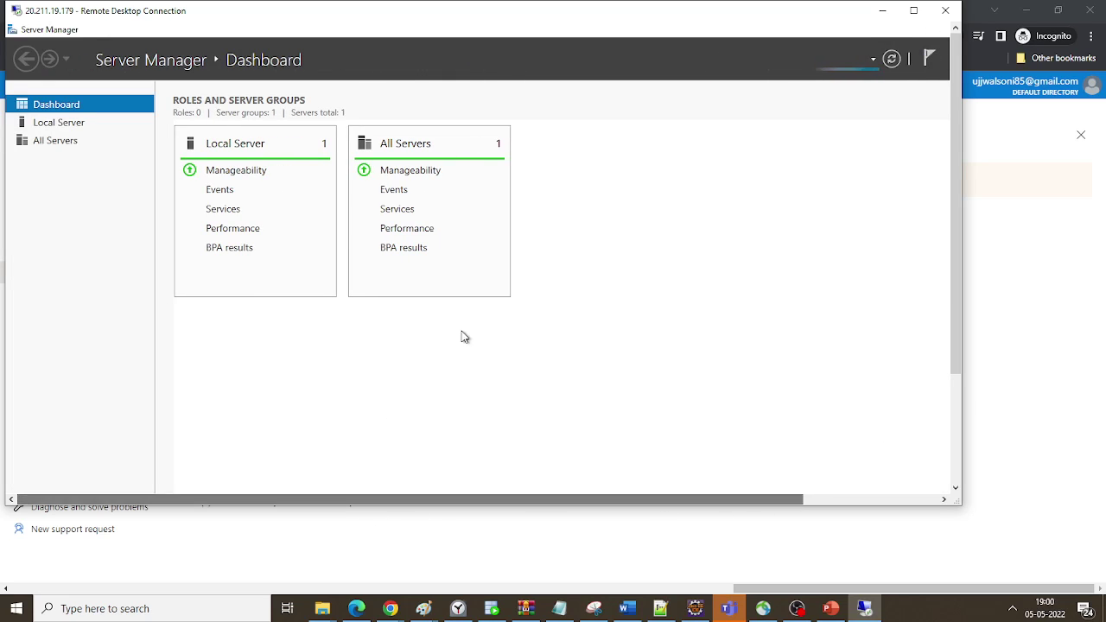
left_click(956, 427)
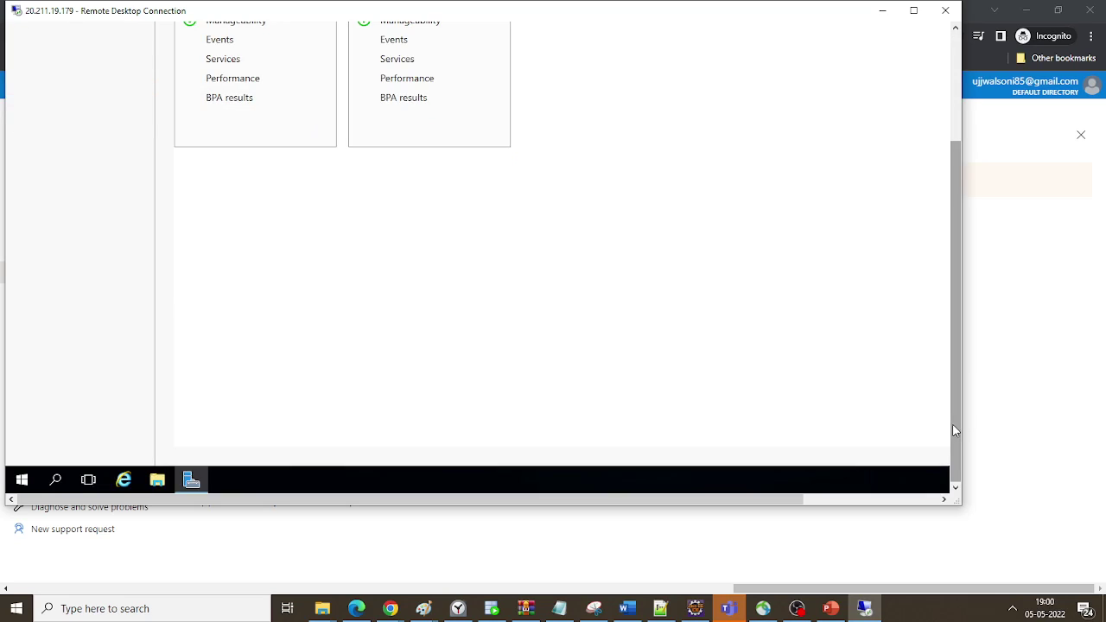
Step: Search for PowerShell on the remote server, launch Windows PowerShell, and bring its command prompt into view
left_click(56, 481)
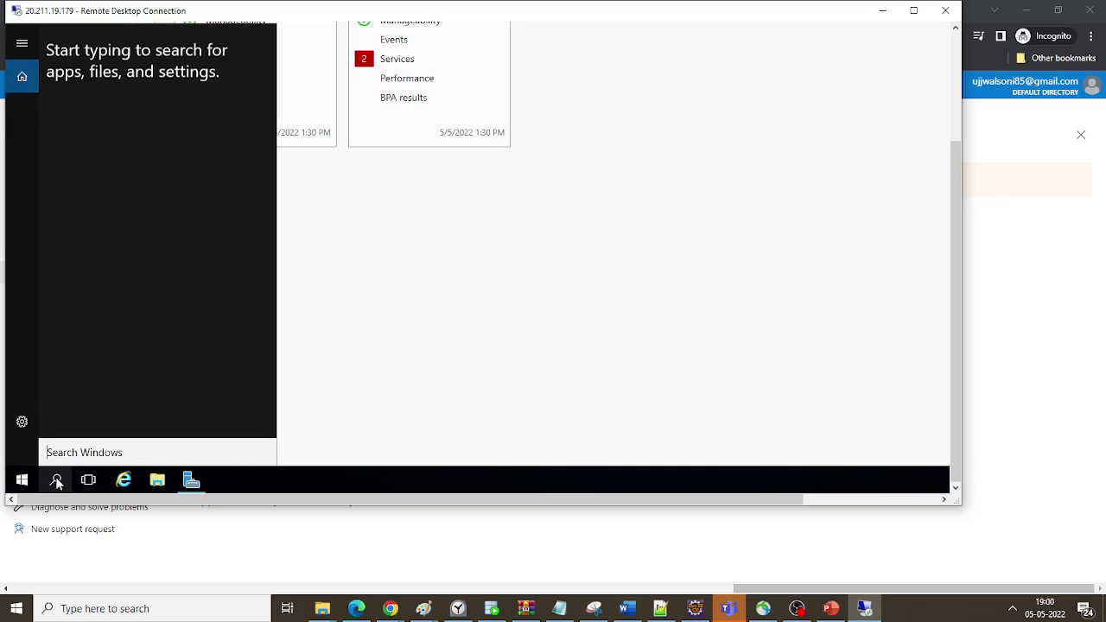
type("p")
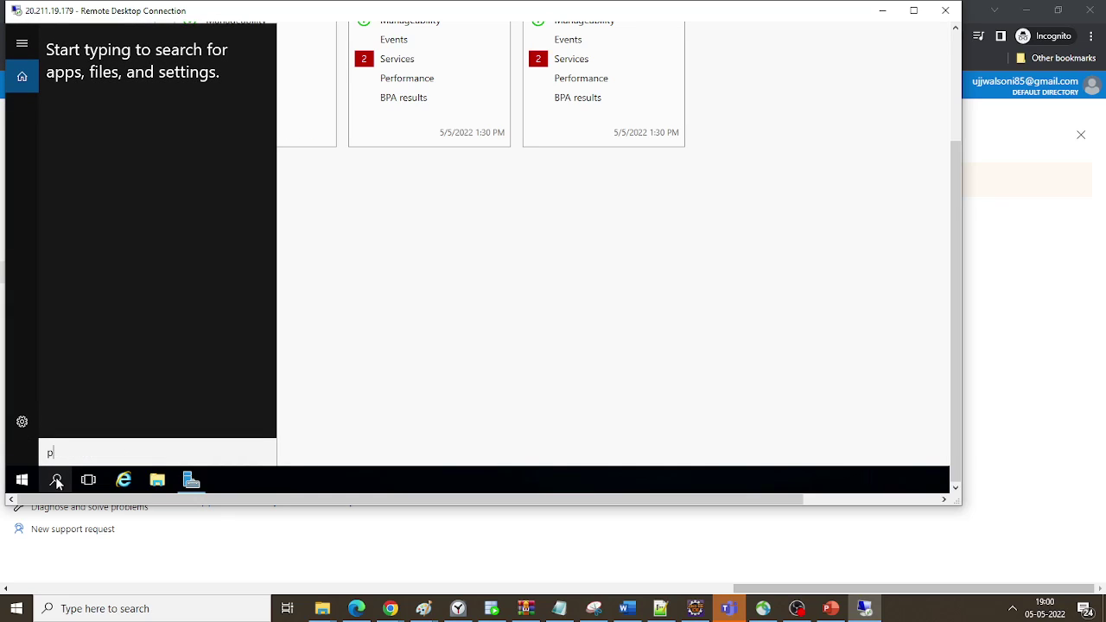
type("owershe")
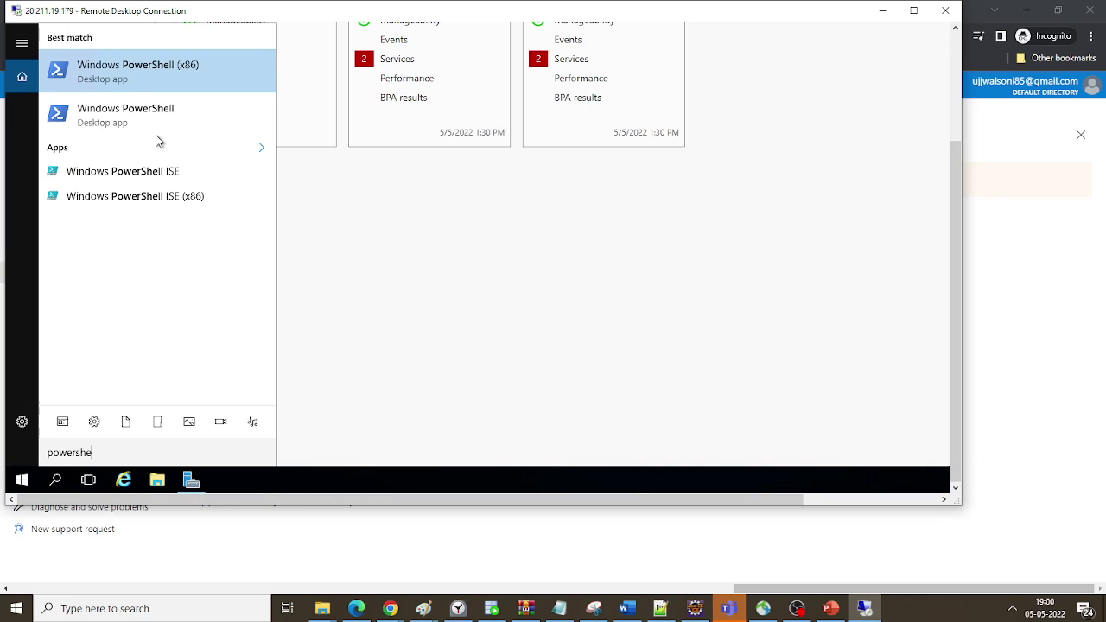
left_click(126, 115)
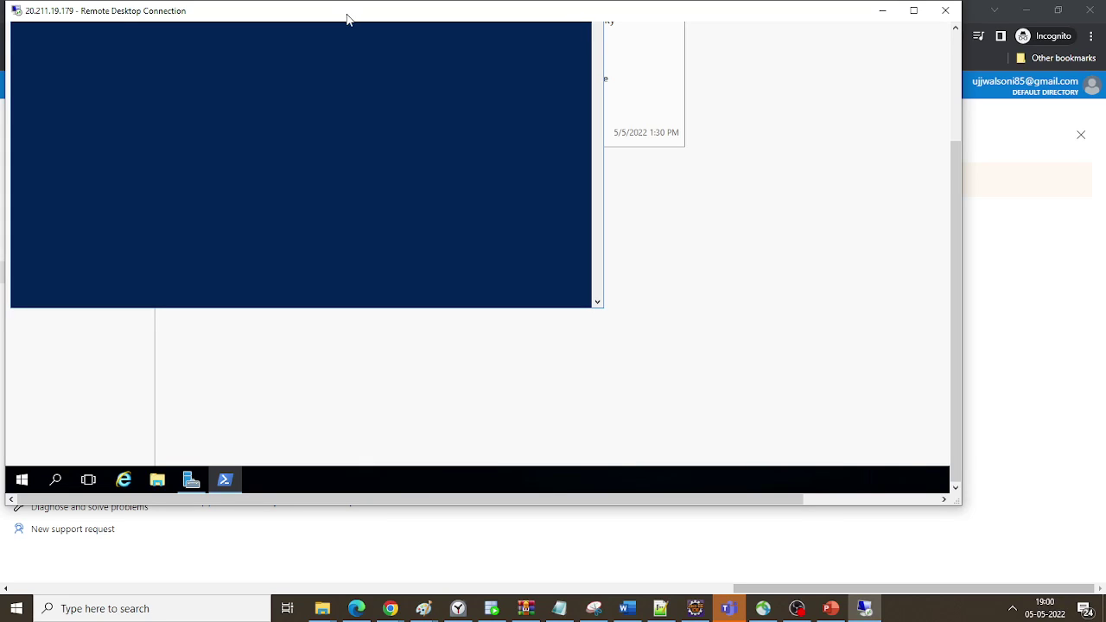
left_click_drag(348, 19, 368, 133)
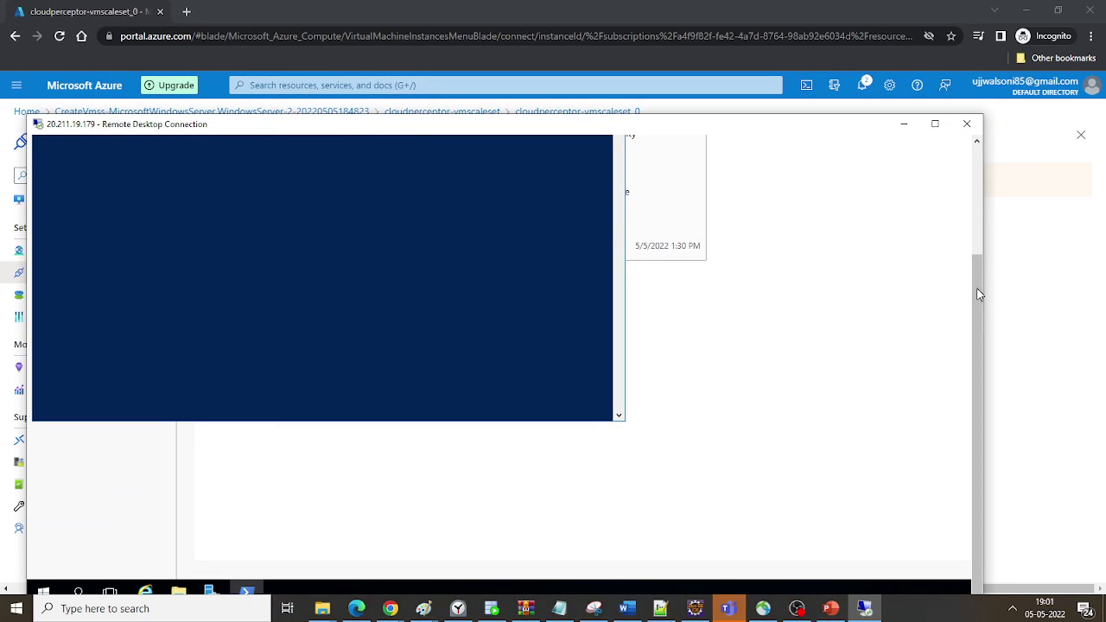
left_click_drag(977, 288, 972, 256)
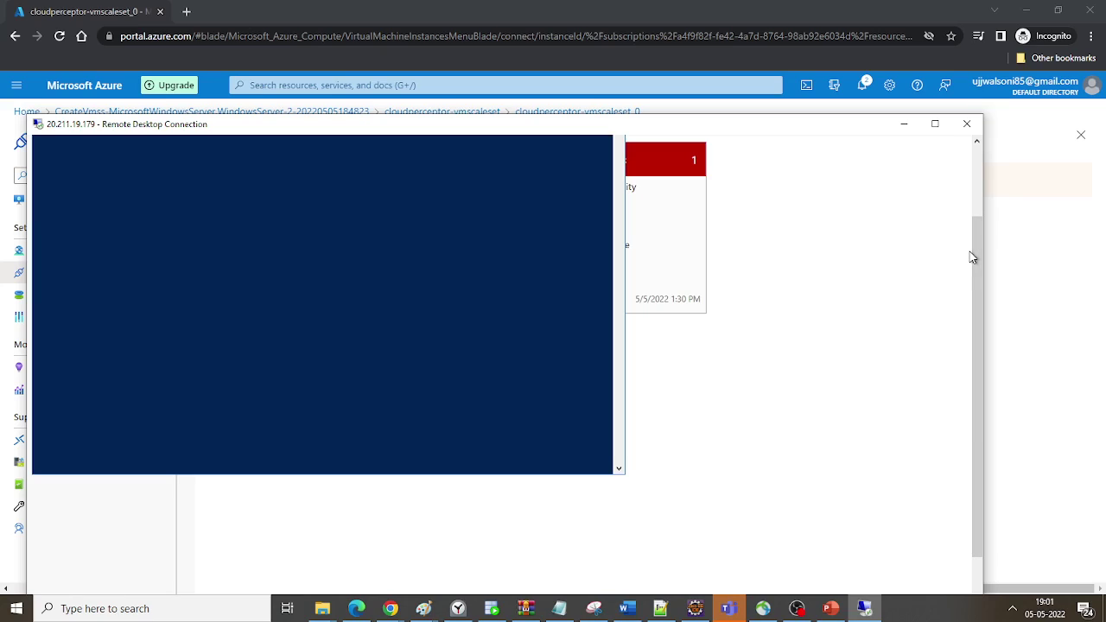
left_click(974, 166)
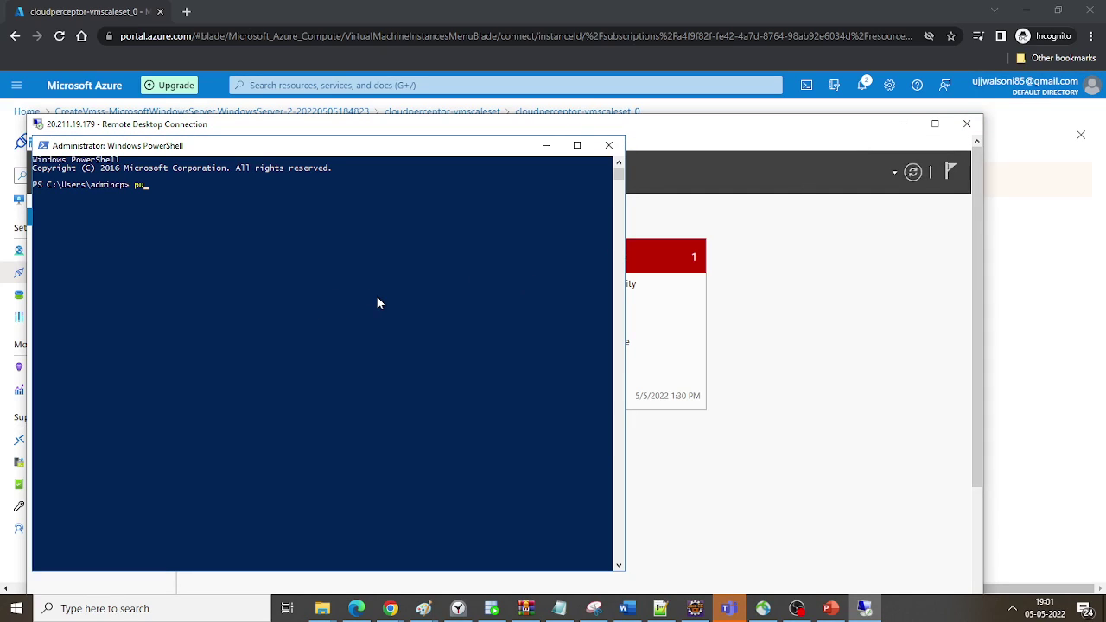
Step: Copy the whole CPU load script from the PowerPoint slide and run it in the remote server's PowerShell window
left_click(830, 609)
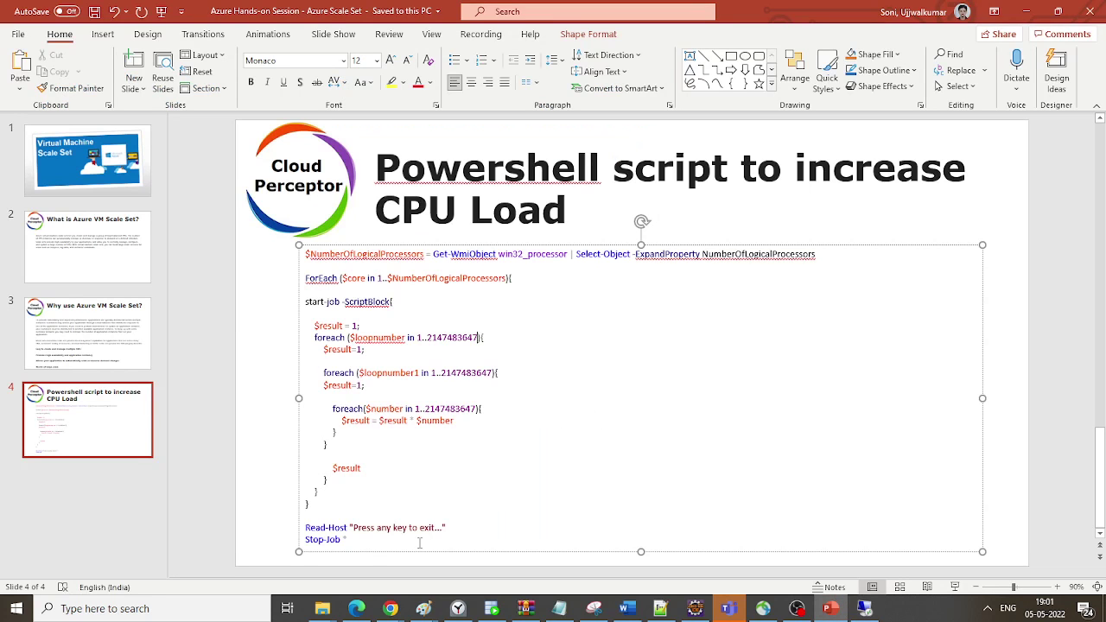
left_click_drag(363, 538, 286, 249)
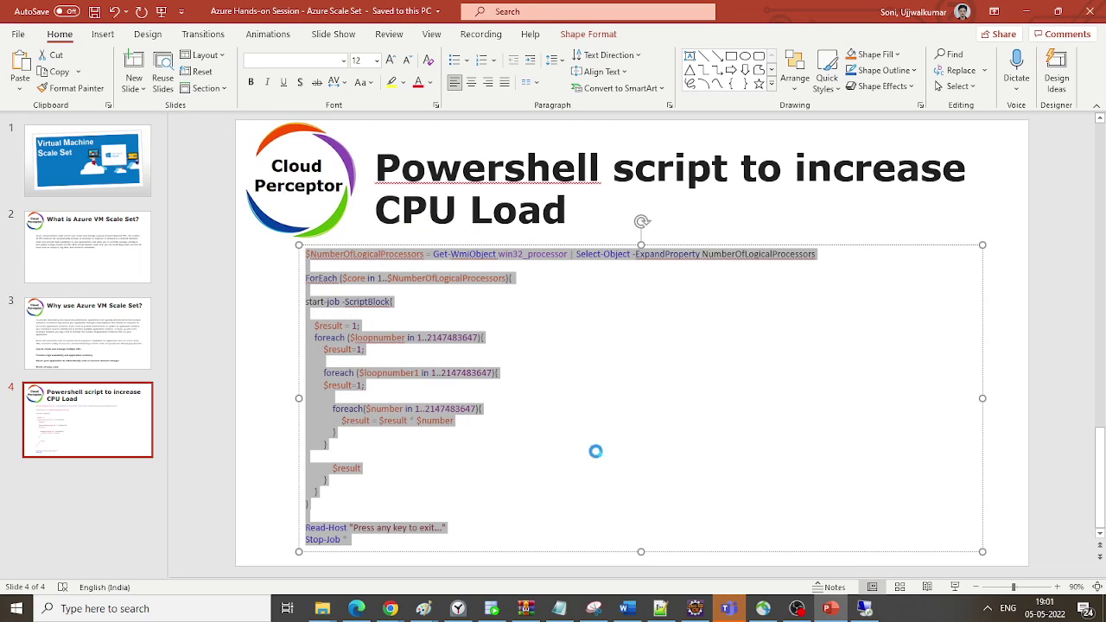
left_click(863, 610)
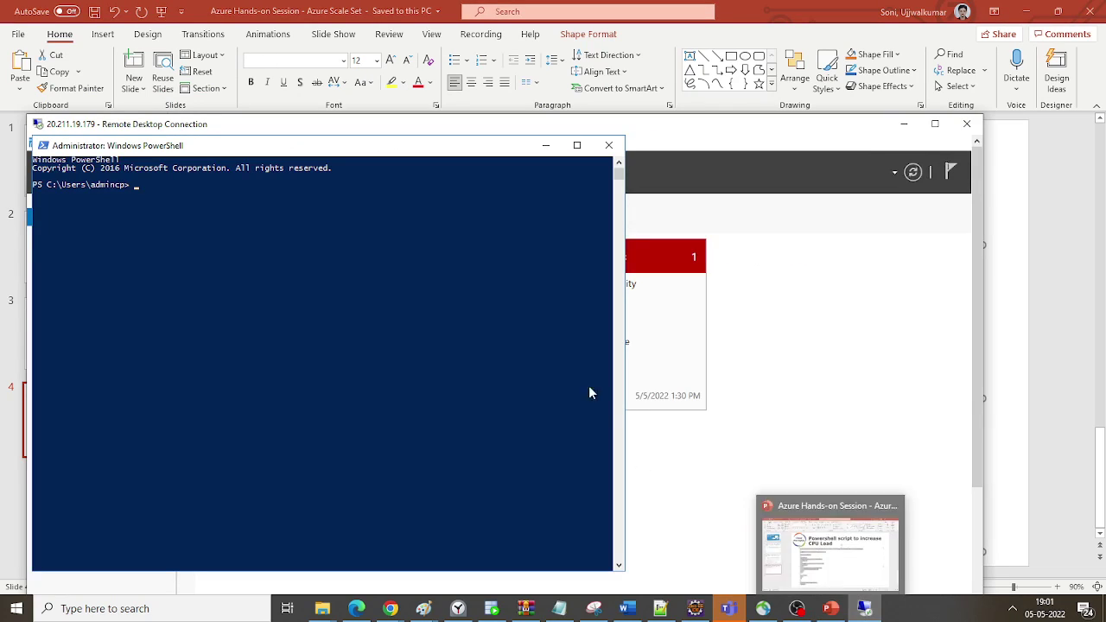
right_click(370, 275)
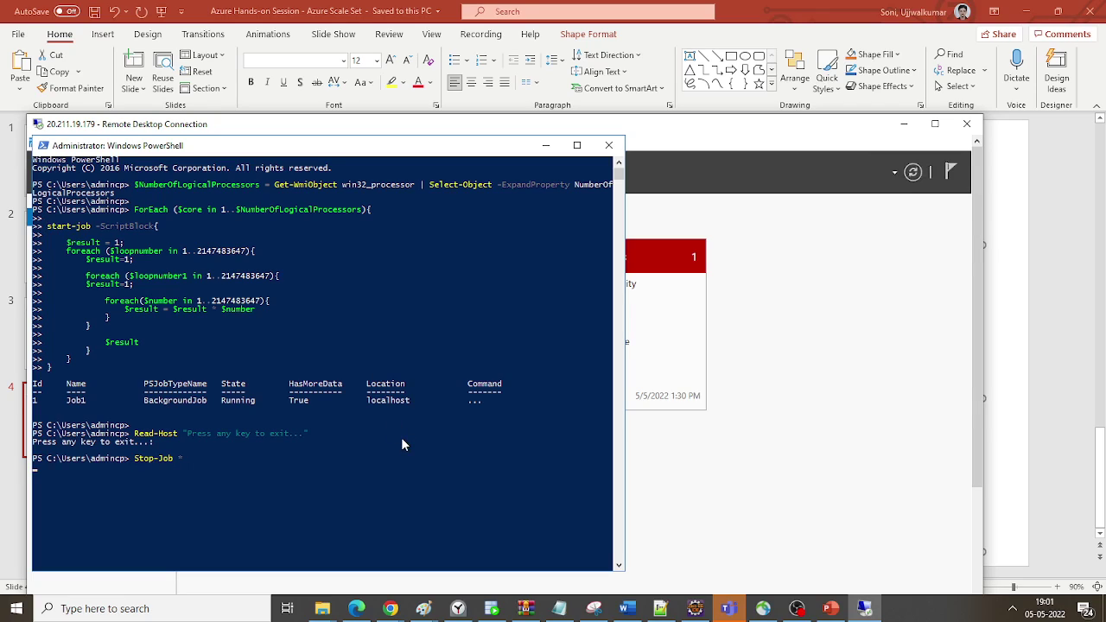
Step: Recall and clear the Stop-Job command, and run the copied CPU load script again in PowerShell
key("Up")
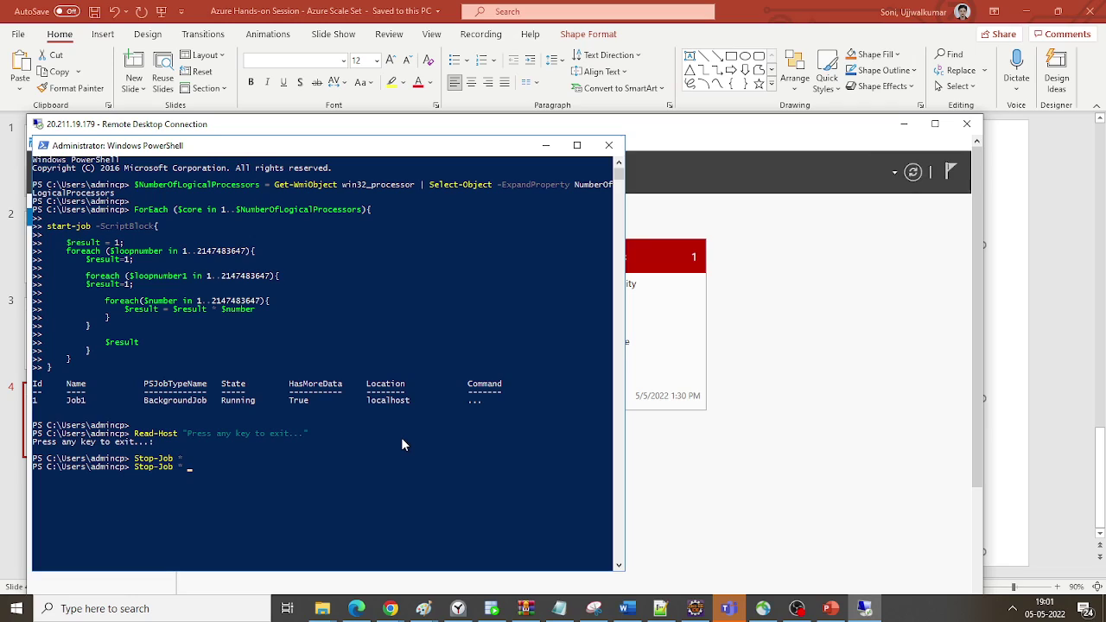
key("BackSpace")
key("BackSpace")
key("BackSpace")
key("BackSpace")
key("BackSpace")
key("BackSpace")
key("BackSpace")
key("BackSpace")
key("BackSpace")
key("BackSpace")
right_click(369, 382)
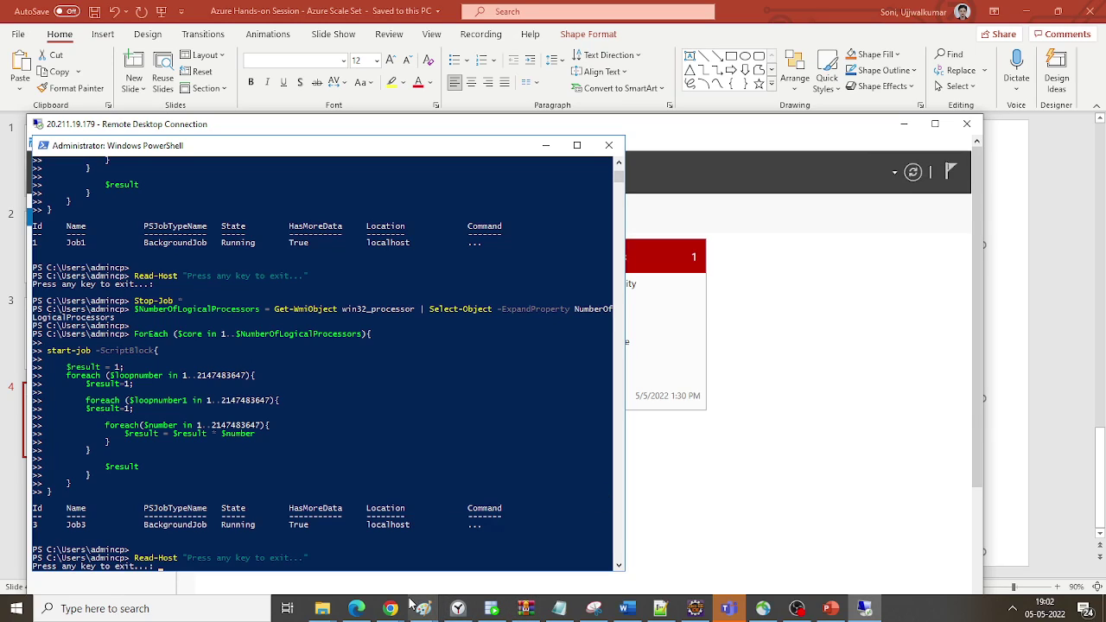
Step: Switch to the Azure portal in Chrome, open the instance cloudperceptor-vmscaleset_0, and examine its CPU, network, disk and memory charts
mouse_move(391, 609)
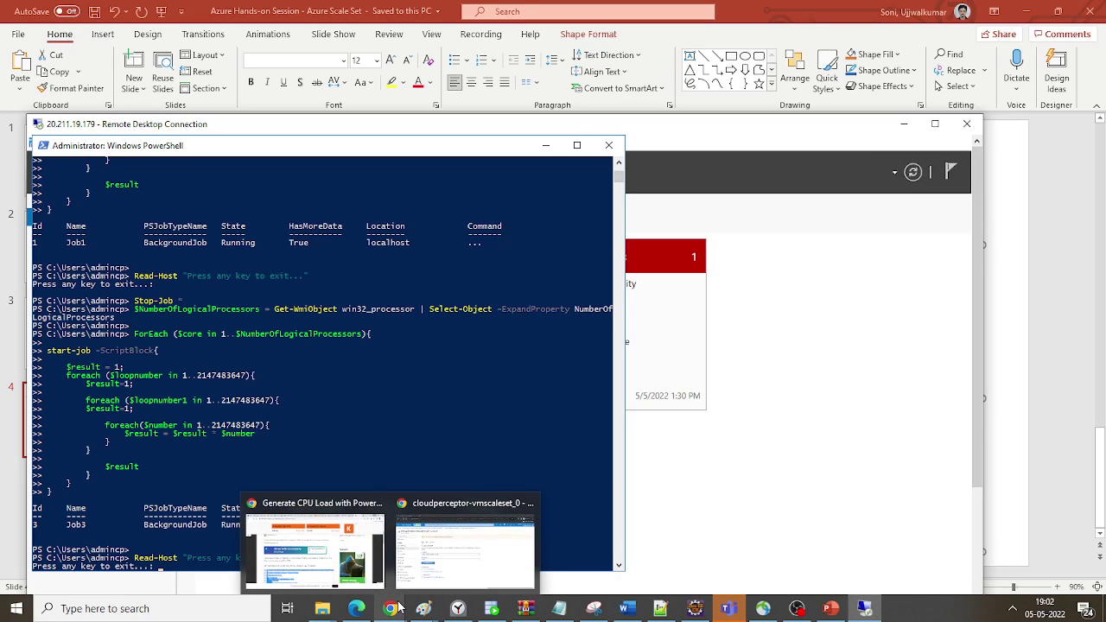
left_click(474, 561)
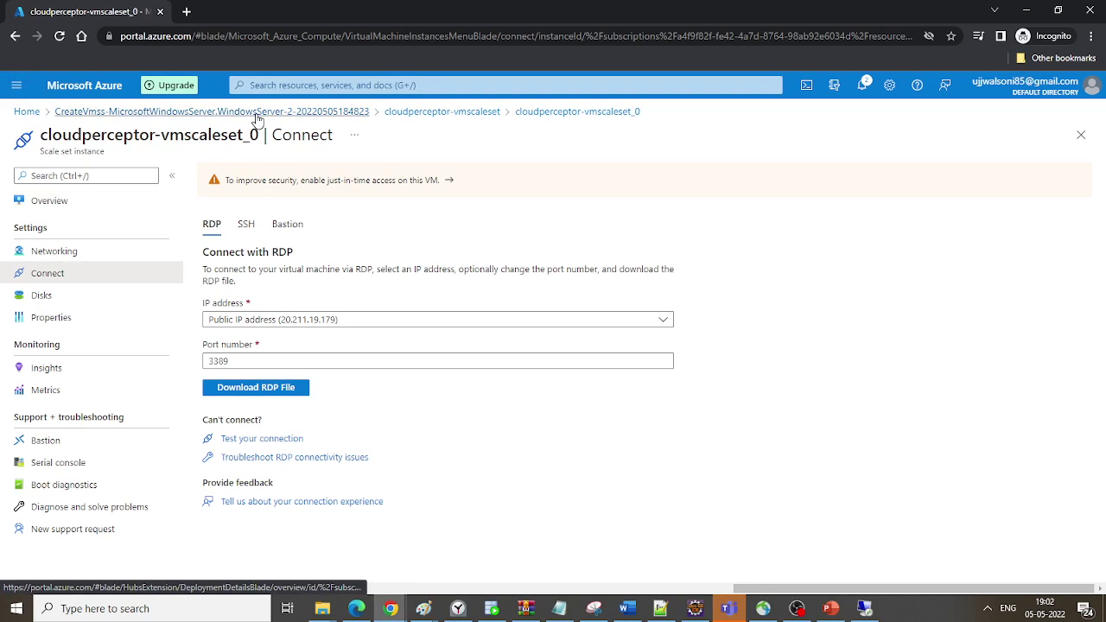
left_click(444, 113)
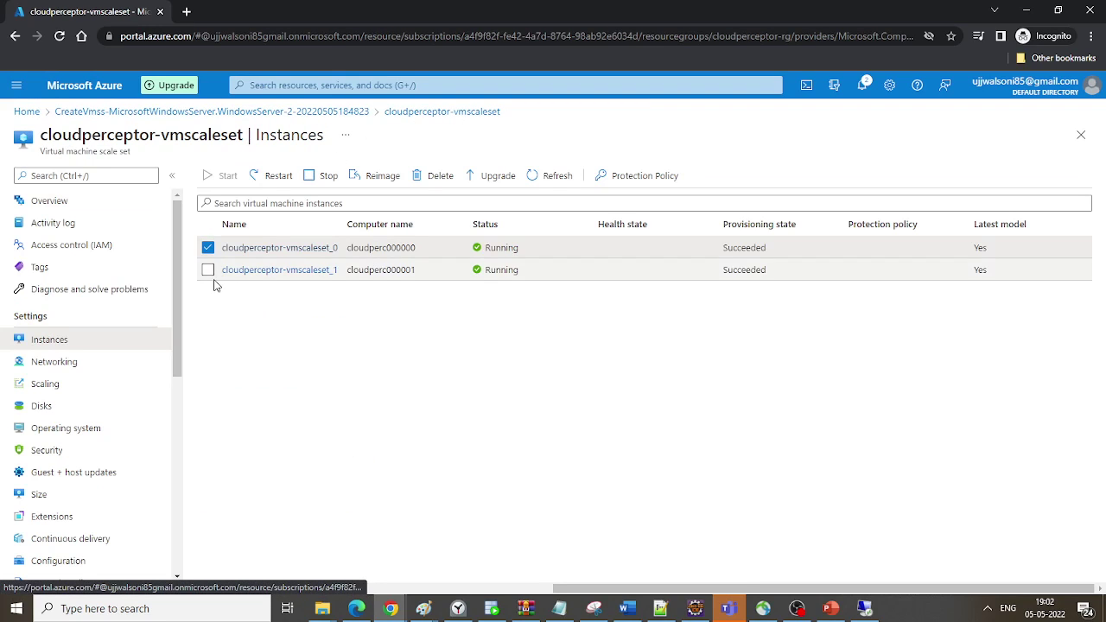
left_click(268, 248)
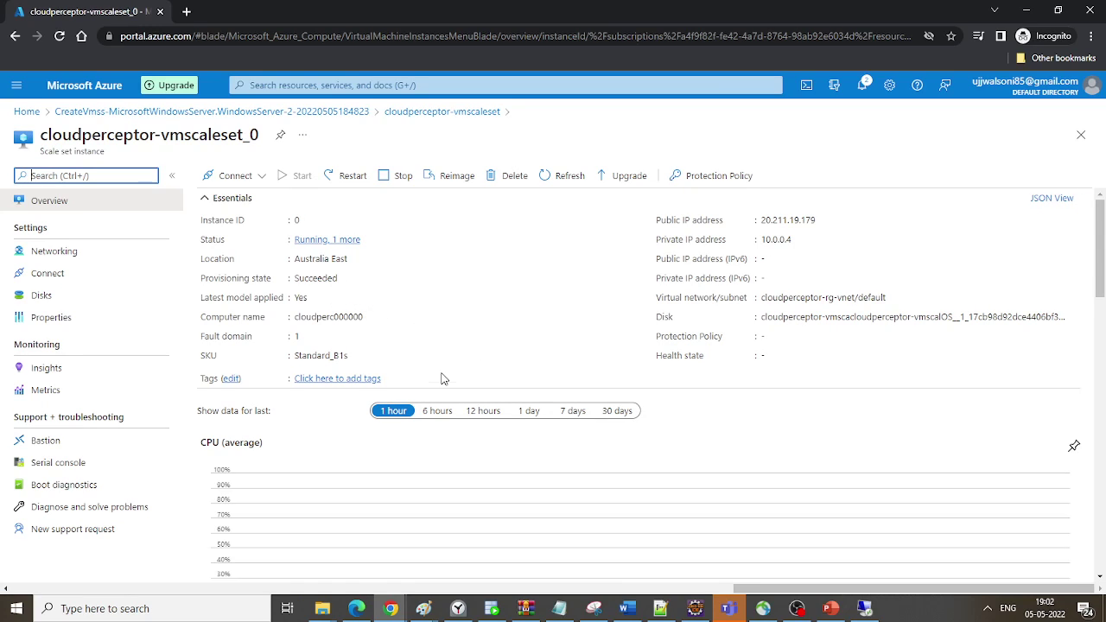
scroll(443, 363, "down", 2)
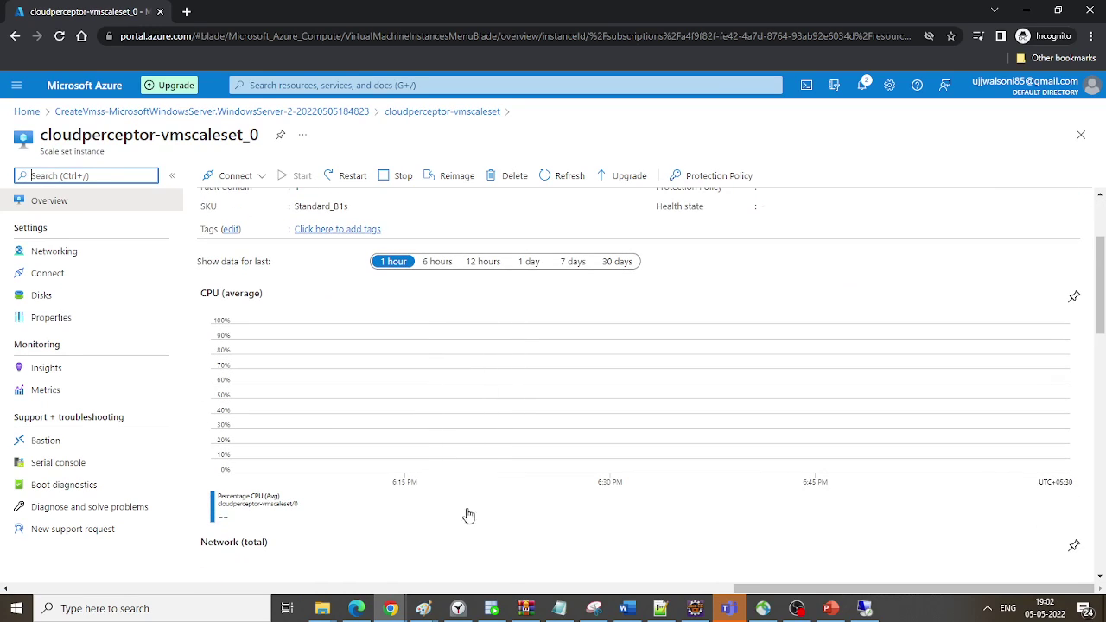
scroll(464, 531, "down", 5)
scroll(465, 531, "up", 2)
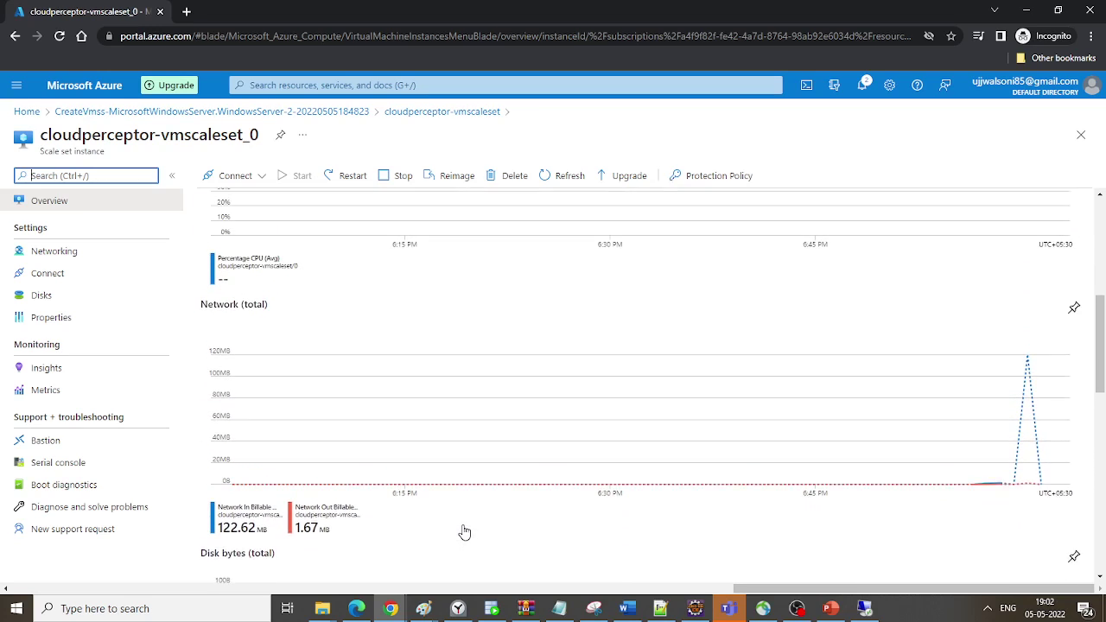
scroll(464, 532, "down", 8)
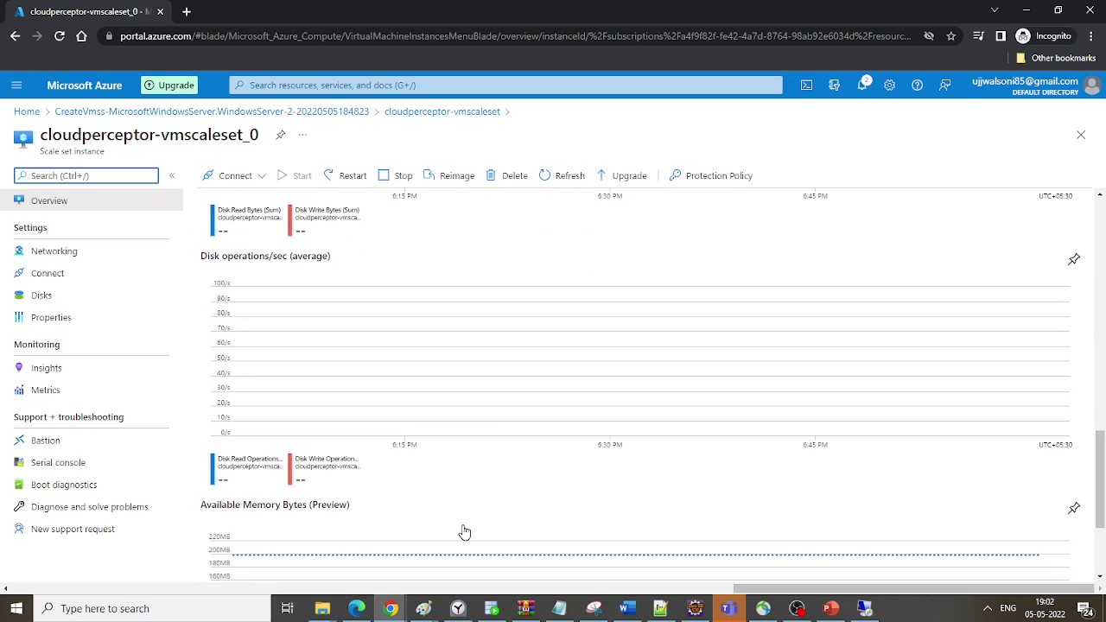
scroll(464, 532, "up", 12)
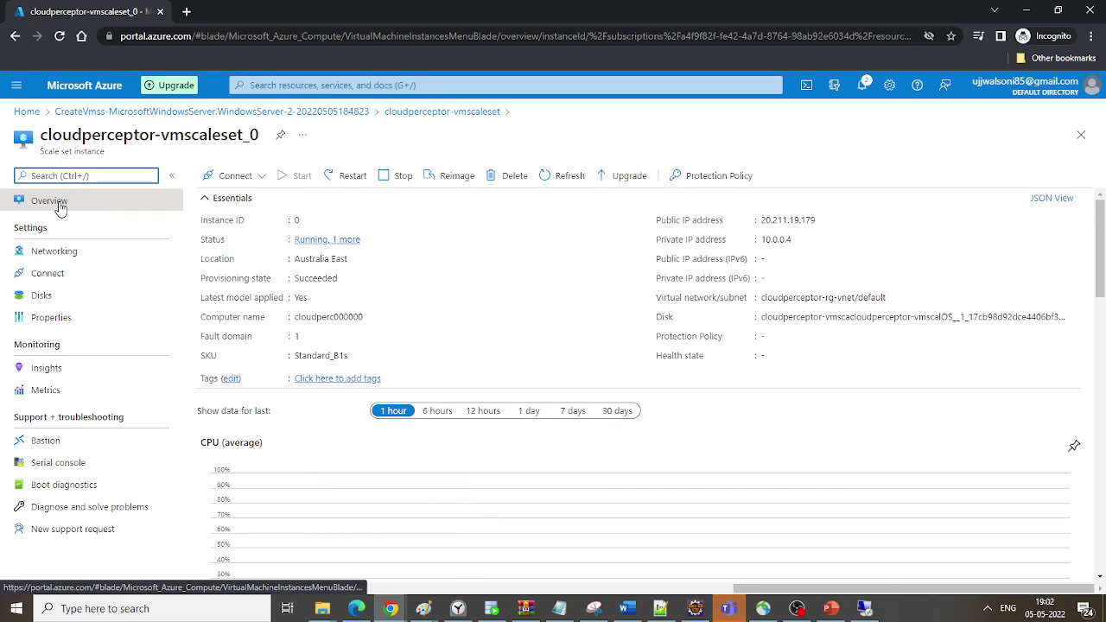
Step: Go back to the deployment, open the scale set resource, and view its monitoring charts for the last hour
left_click(354, 113)
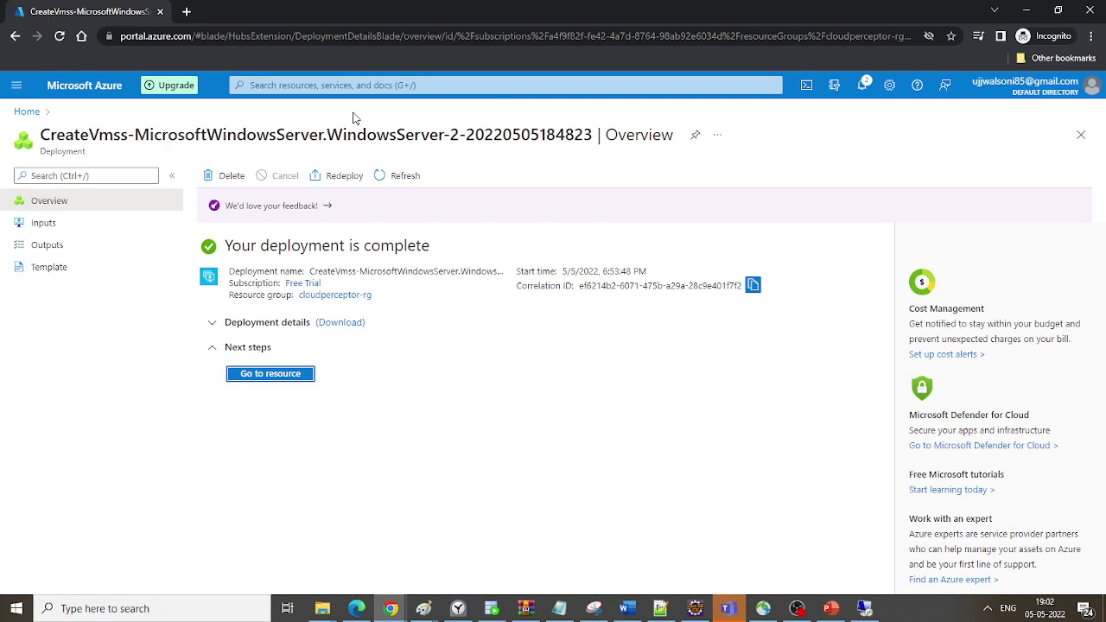
left_click(268, 375)
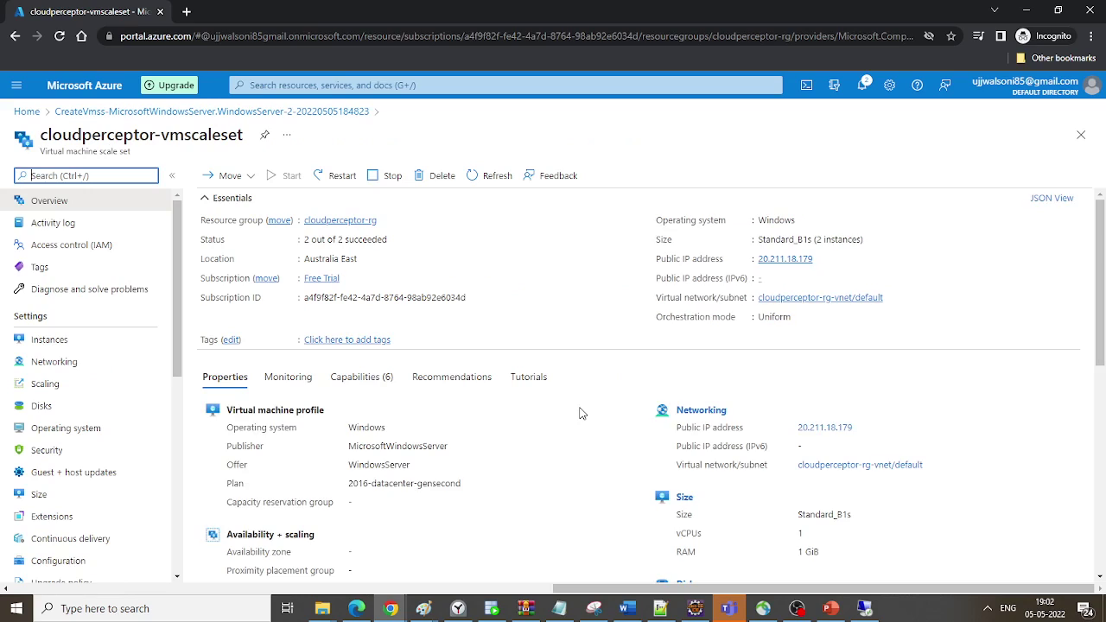
left_click(296, 381)
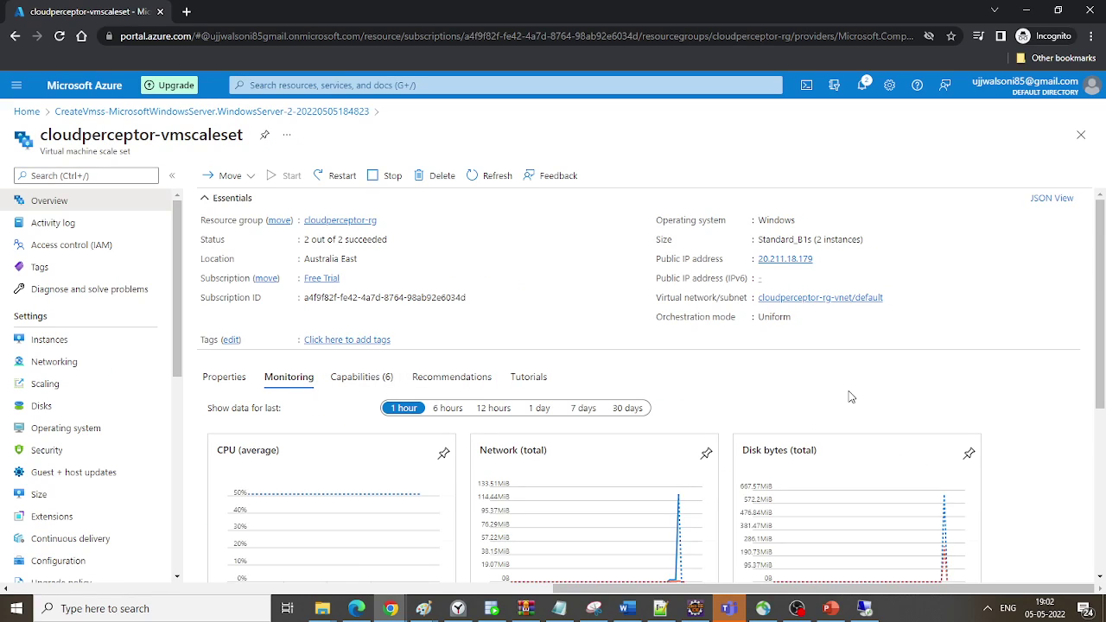
scroll(851, 397, "down", 1)
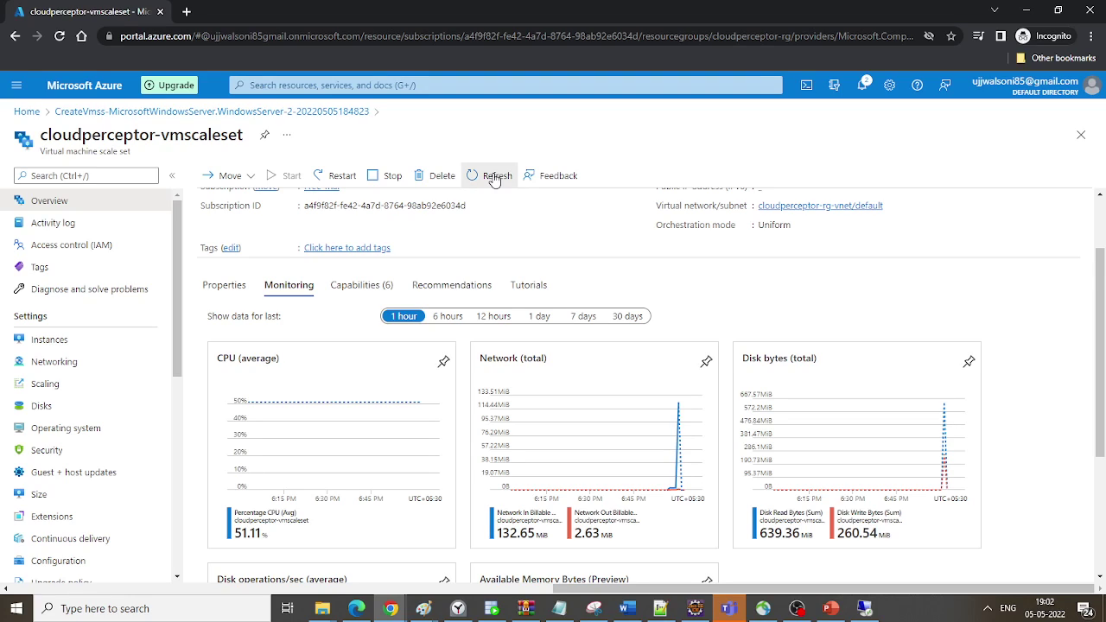
Step: Reload the scale set page and check its monitoring charts again for the average CPU
left_click(59, 35)
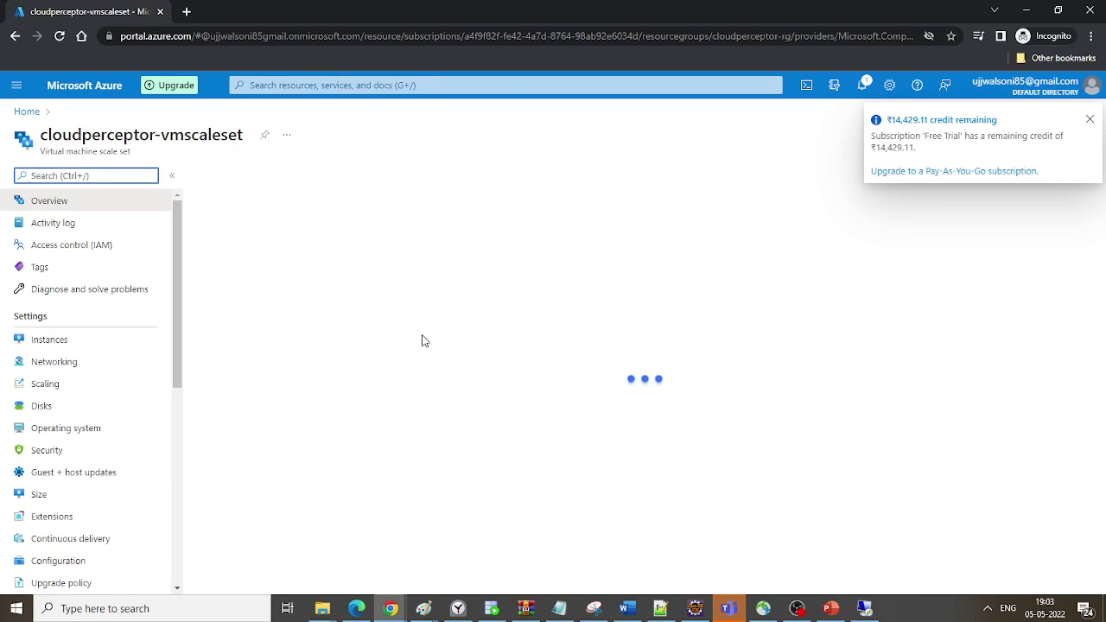
left_click(294, 378)
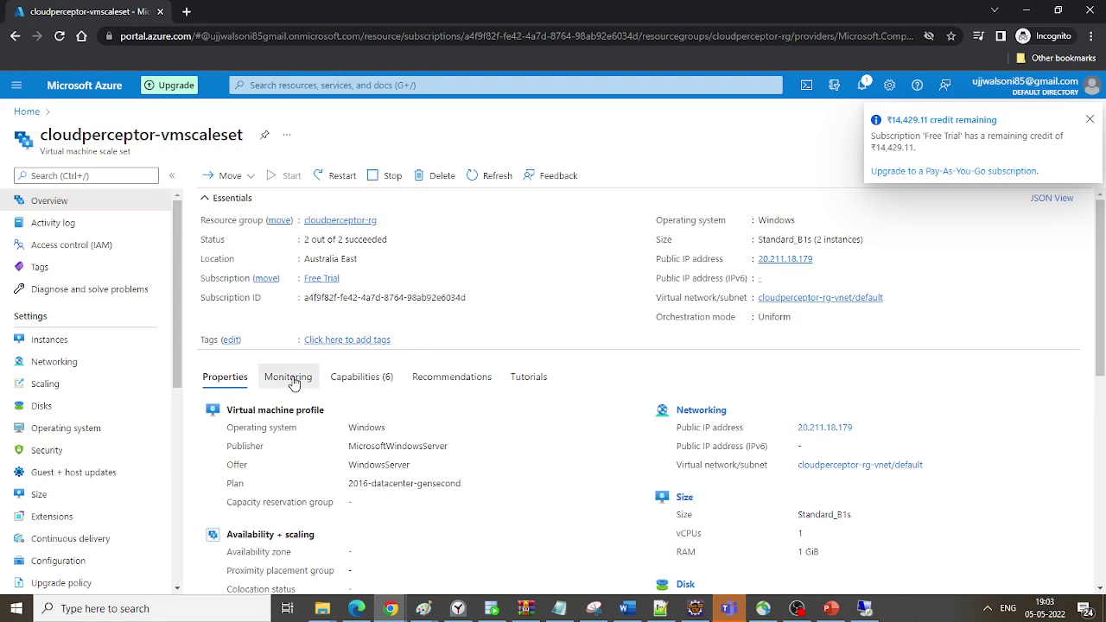
scroll(513, 396, "down", 1)
scroll(513, 396, "down", 2)
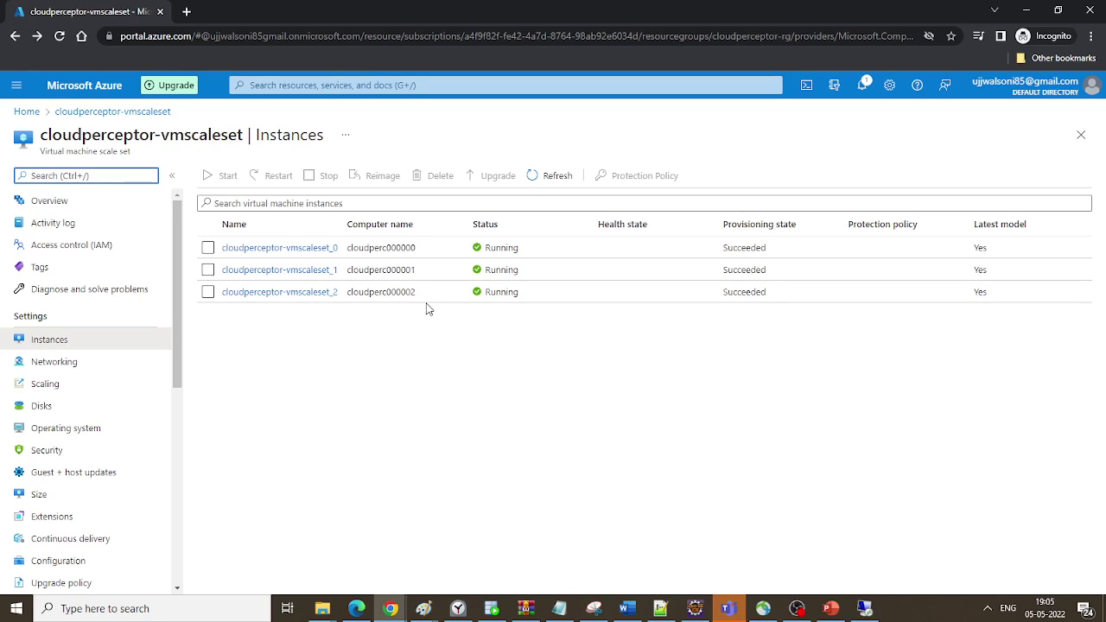
Step: Open cloudperceptor-vmscaleset_0 from the instance list, check its average CPU chart, and return to the list
left_click(289, 248)
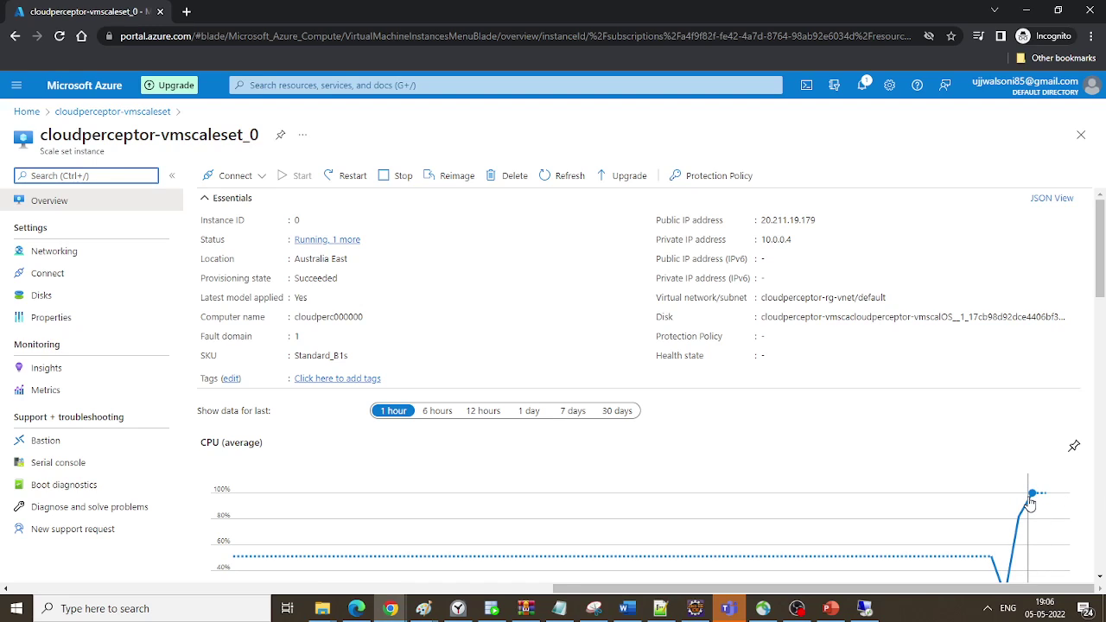
scroll(1024, 435, "down", 3)
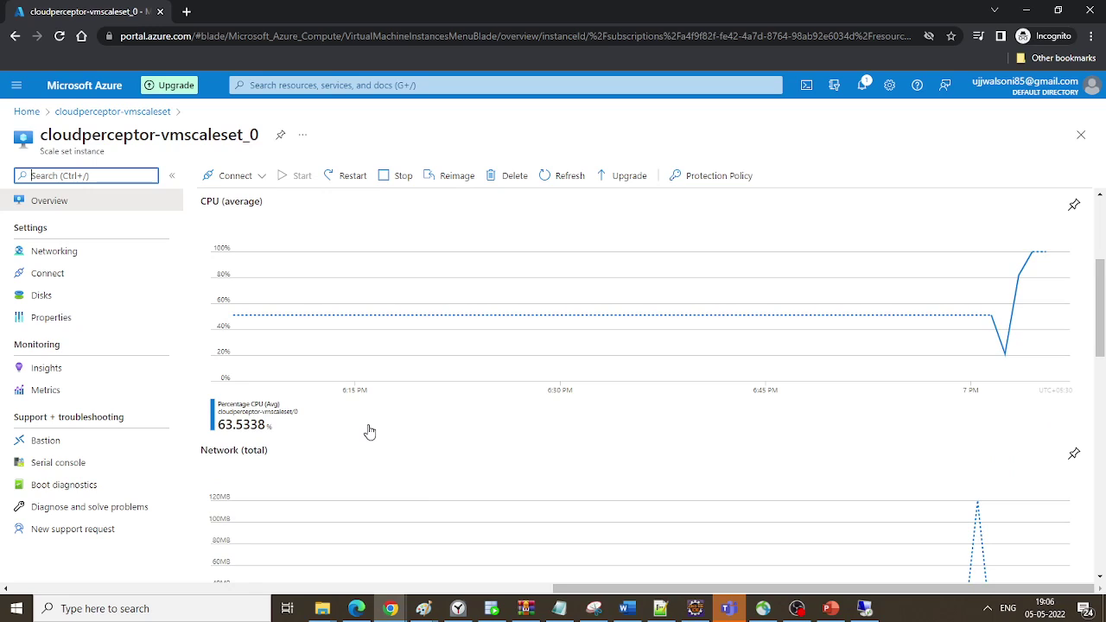
scroll(370, 432, "up", 2)
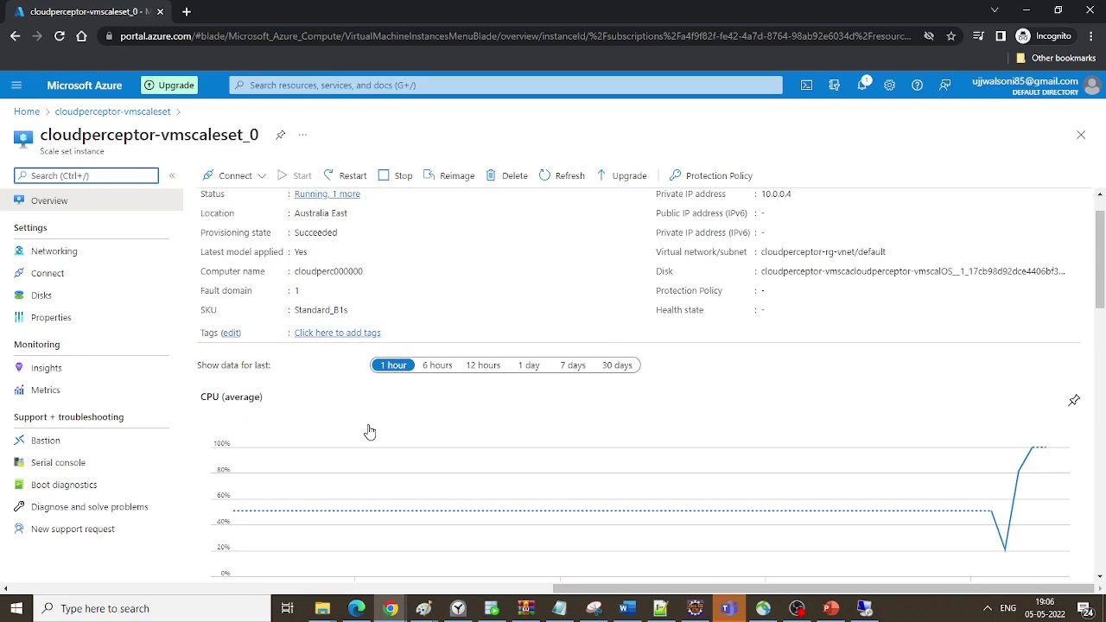
left_click(16, 39)
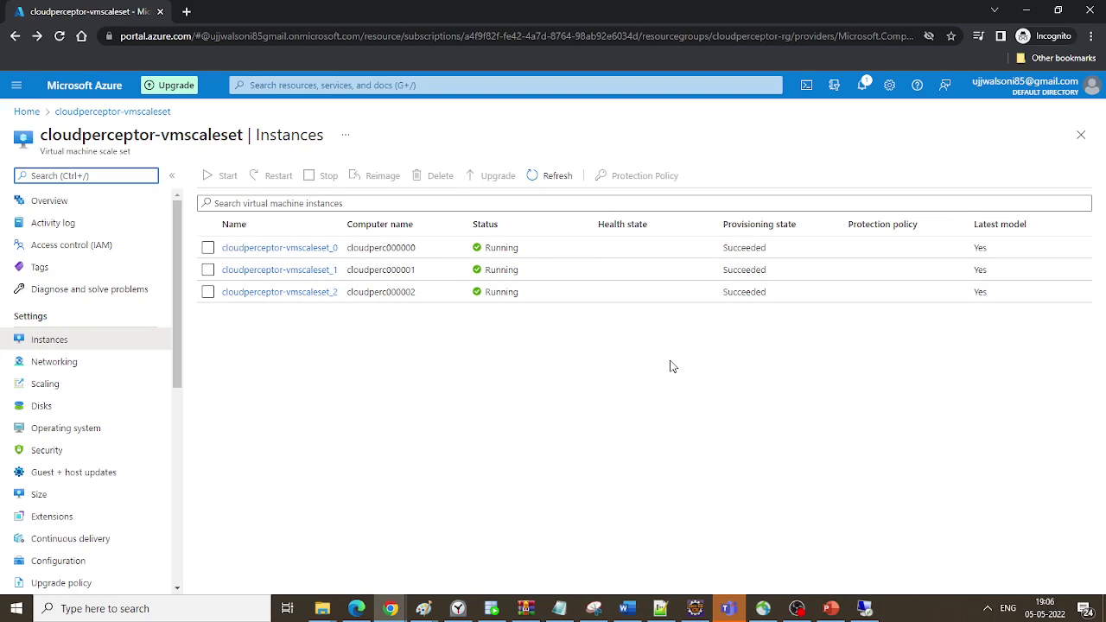
Step: Switch to the Remote Desktop session, dismiss the script's exit prompt, and stop all background jobs with Stop-Job *
left_click(865, 608)
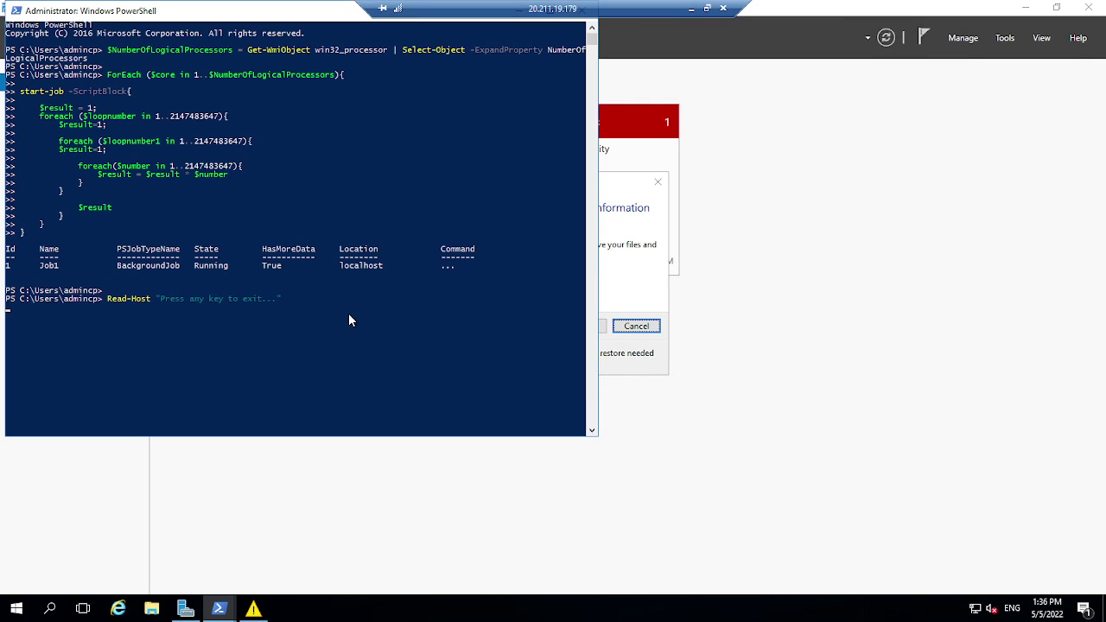
left_click(348, 318)
key("Escape")
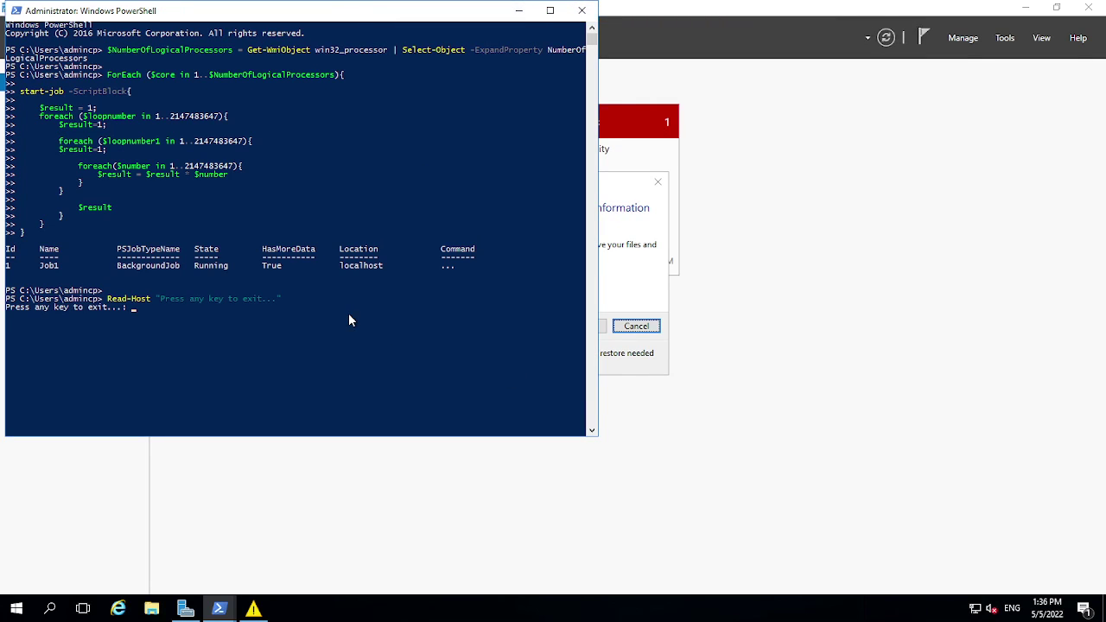
type("Stop-Job *")
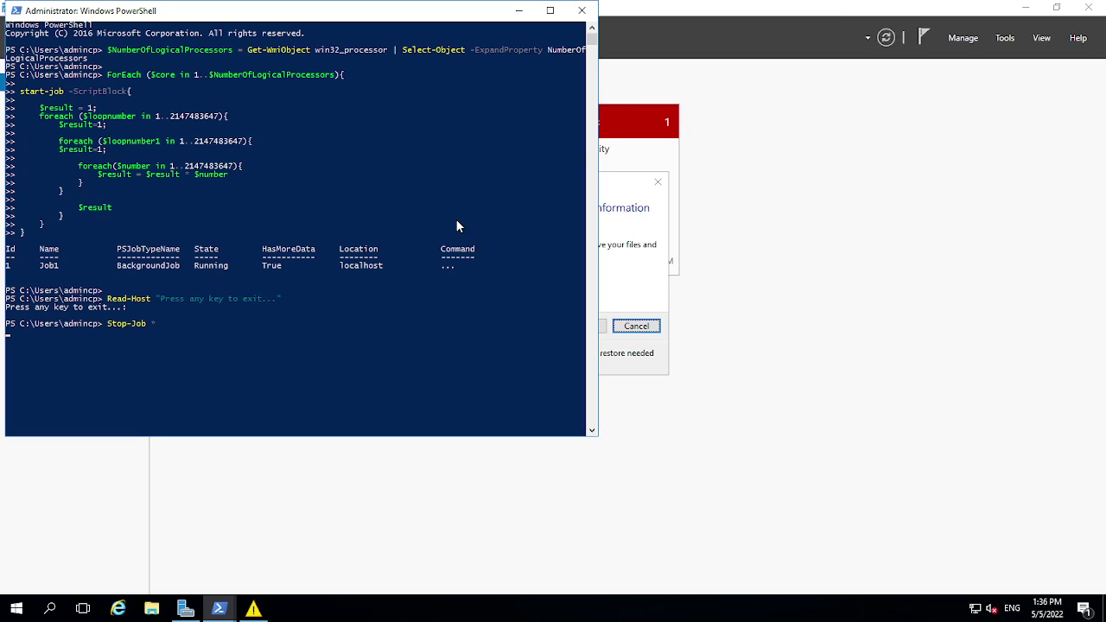
Step: Move the finished PowerShell window aside, dismiss the exit prompt in the second PowerShell window, and stop its background jobs with Stop-Job *
key("Return")
key("Return")
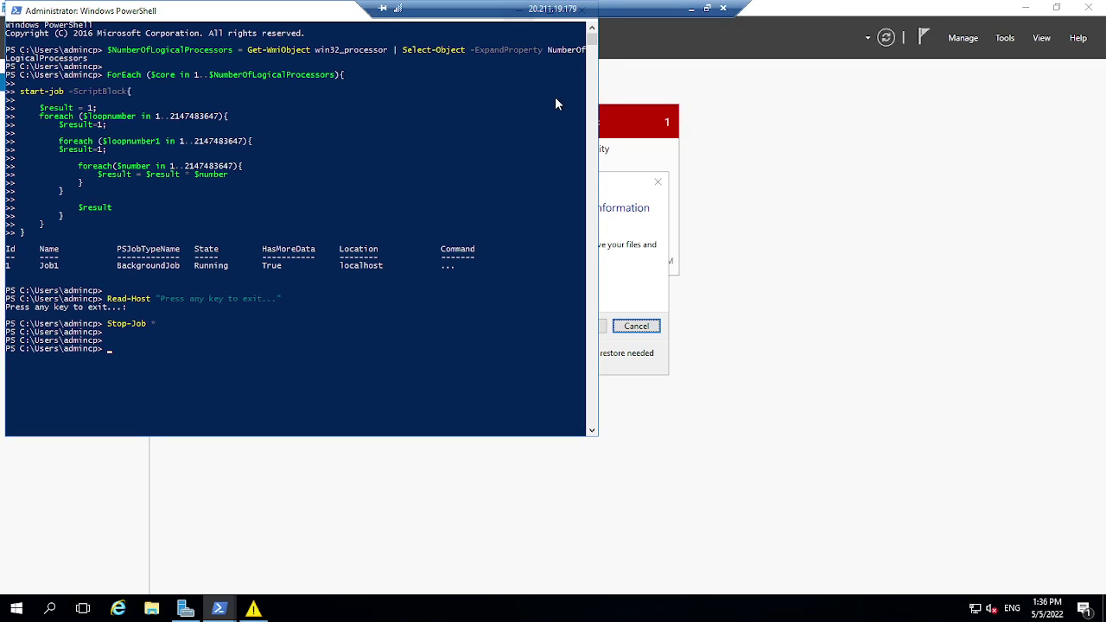
left_click(554, 99)
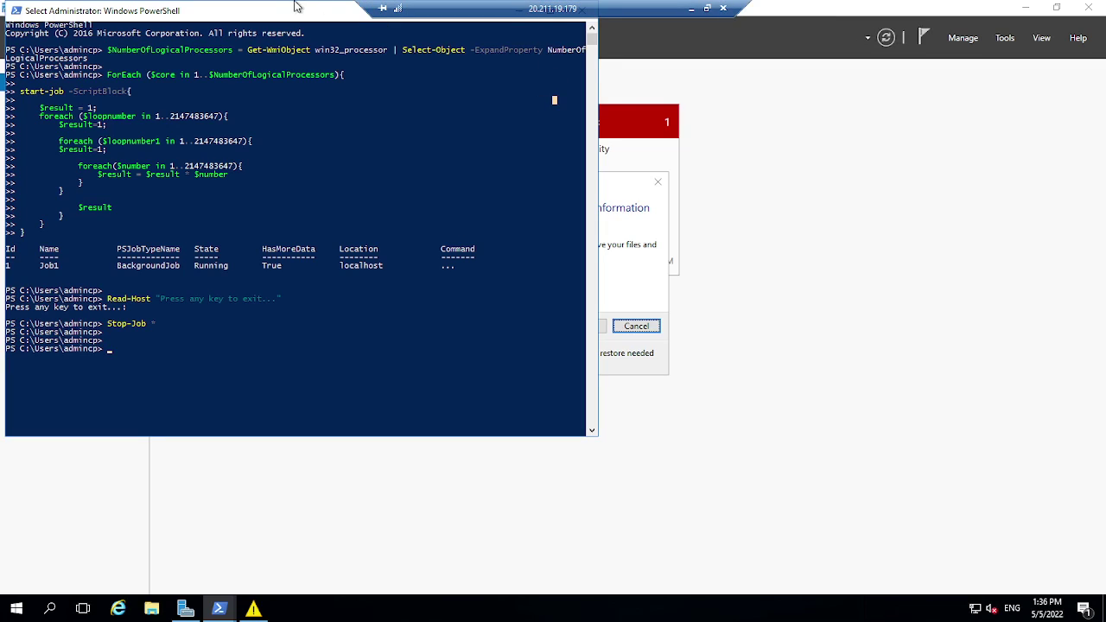
left_click_drag(288, 13, 350, 104)
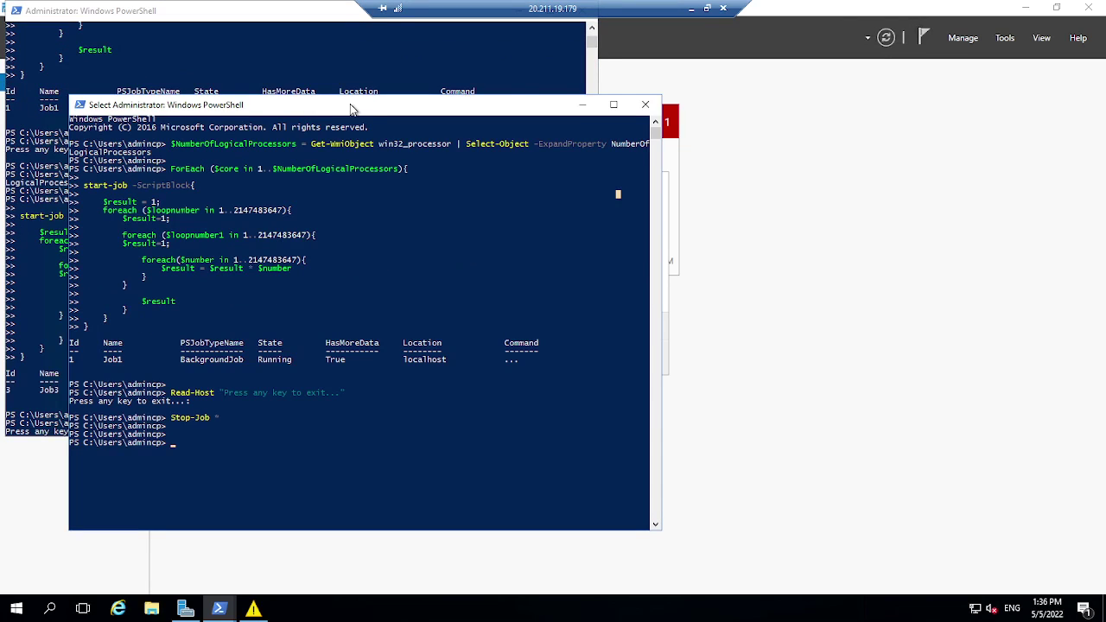
left_click(465, 69)
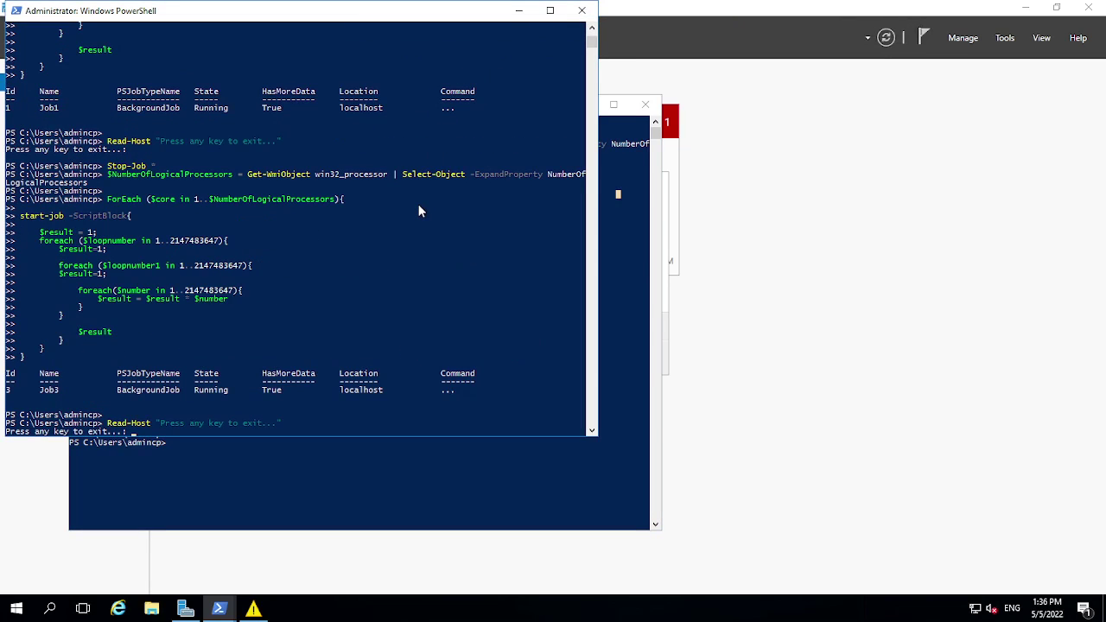
key("Return")
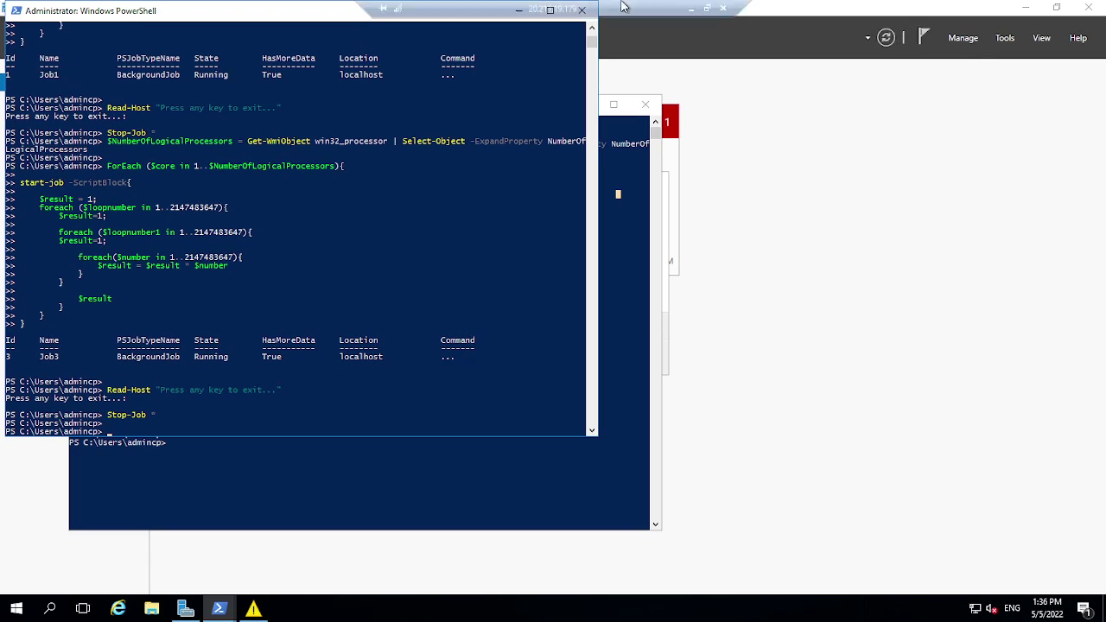
Step: Minimize the remote session, check the average CPU chart of cloudperceptor-vmscaleset_0 in the Azure portal, and return to the scale set's instances
left_click(692, 8)
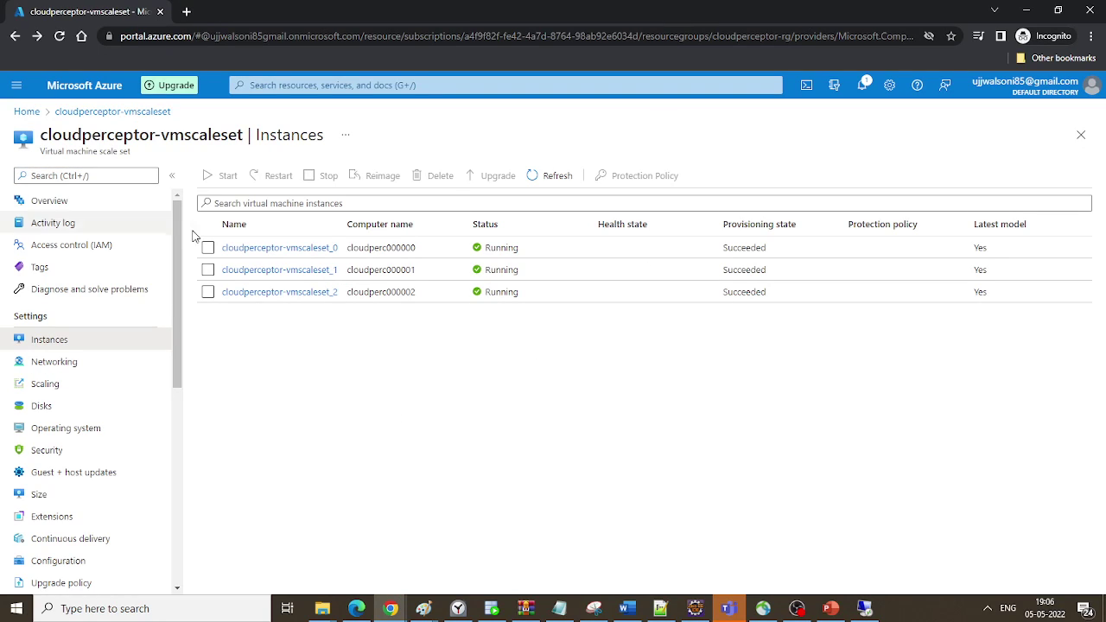
left_click(276, 249)
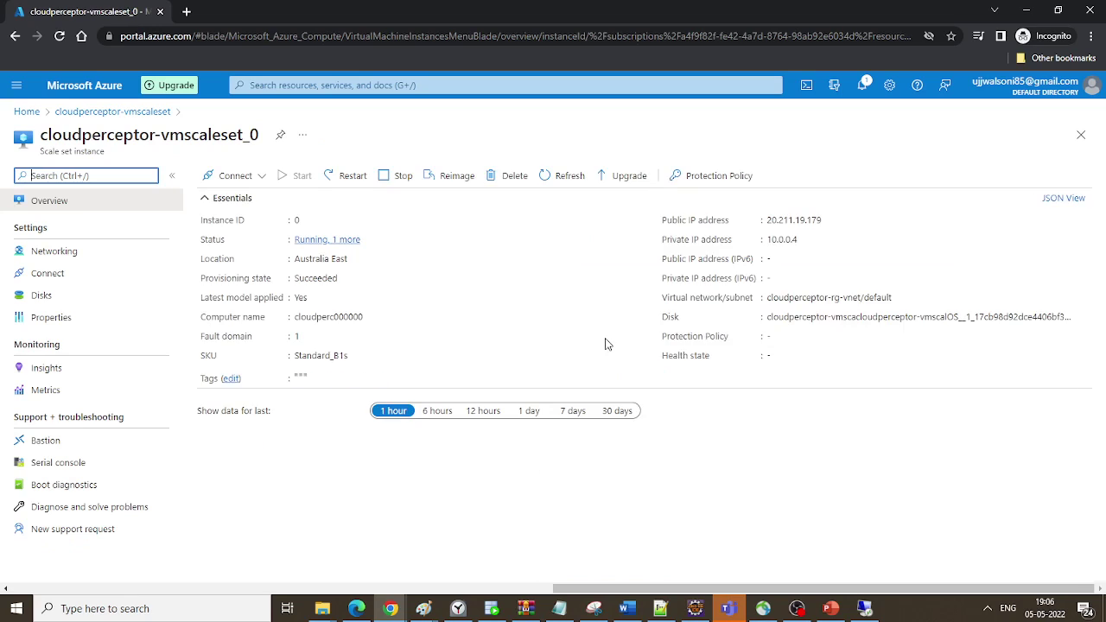
scroll(590, 318, "down", 2)
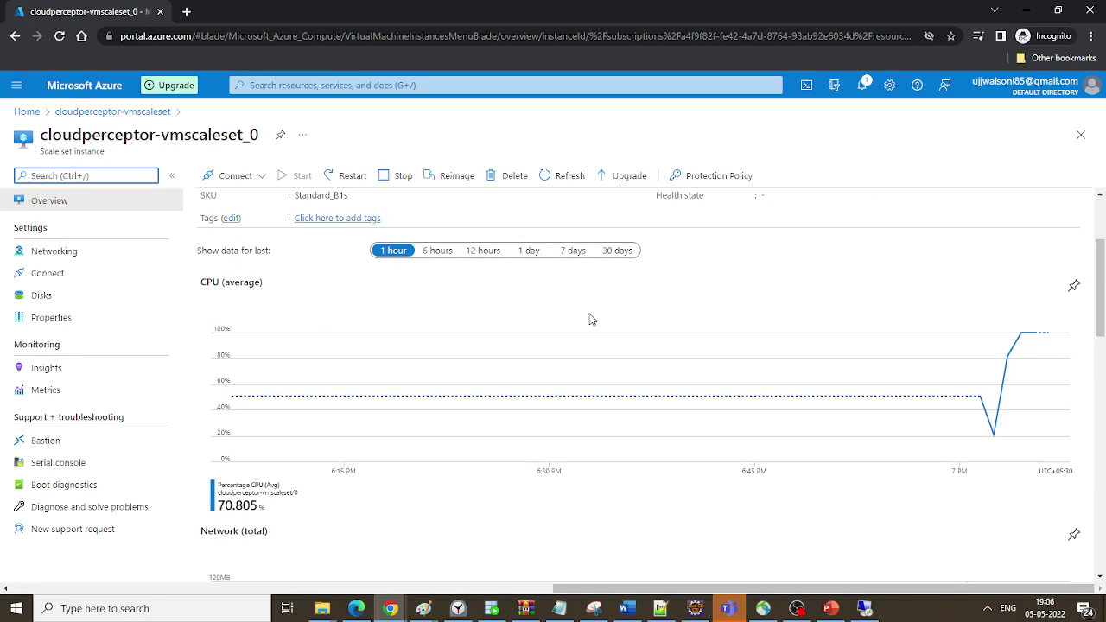
left_click(405, 540)
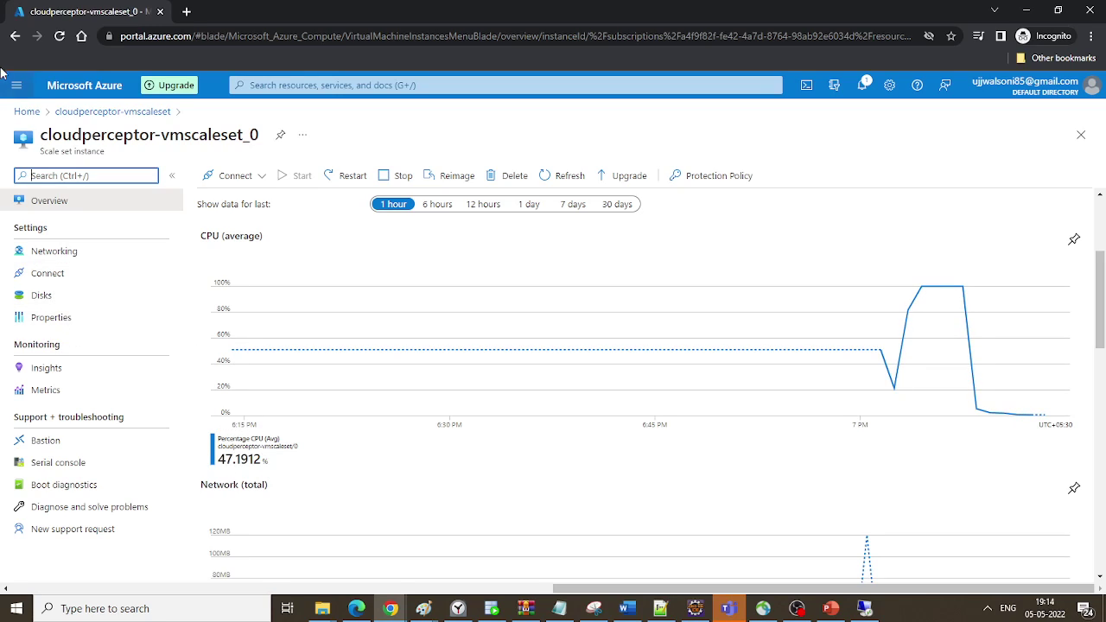
left_click(15, 36)
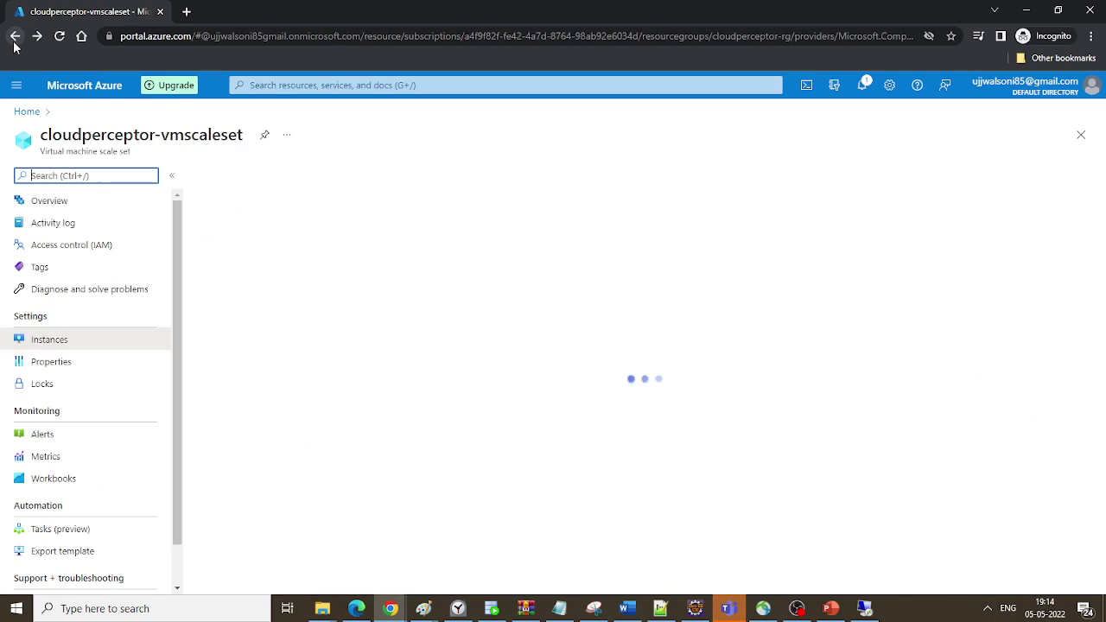